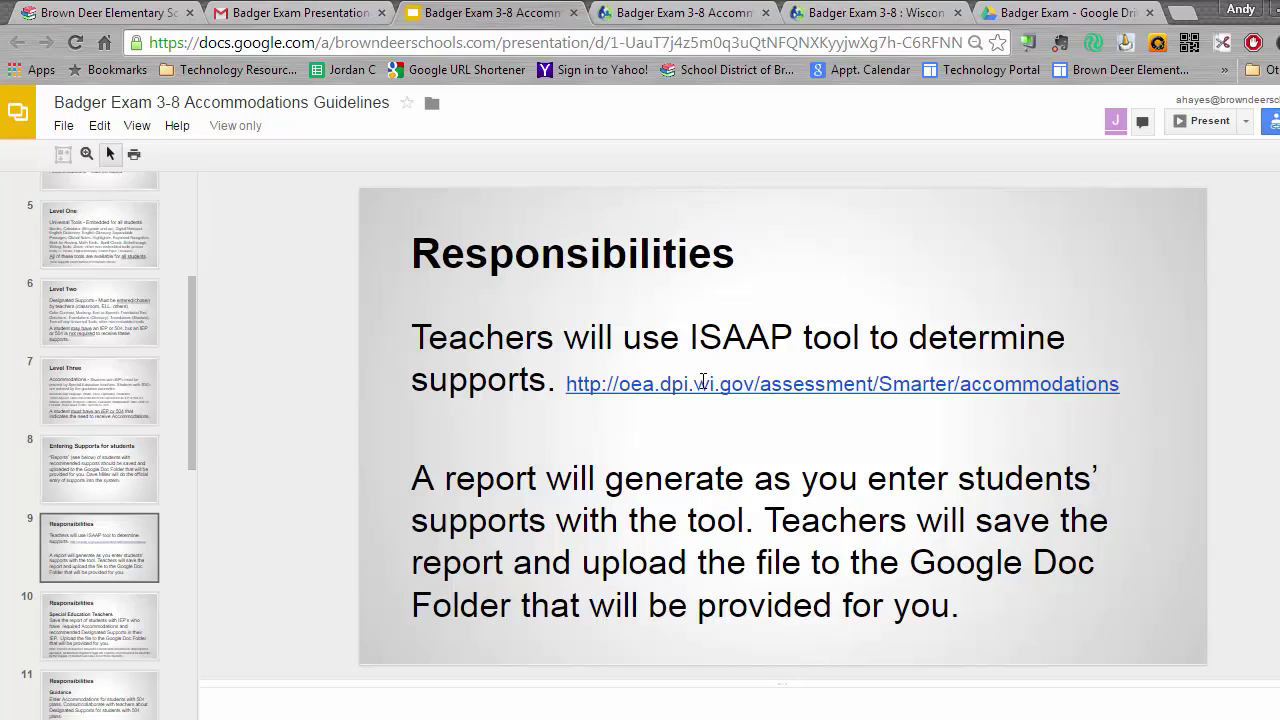
Bring up the Badger Exam 3-8 Accommodations and Supports page on oea.dpi.wi.gov.
click(680, 12)
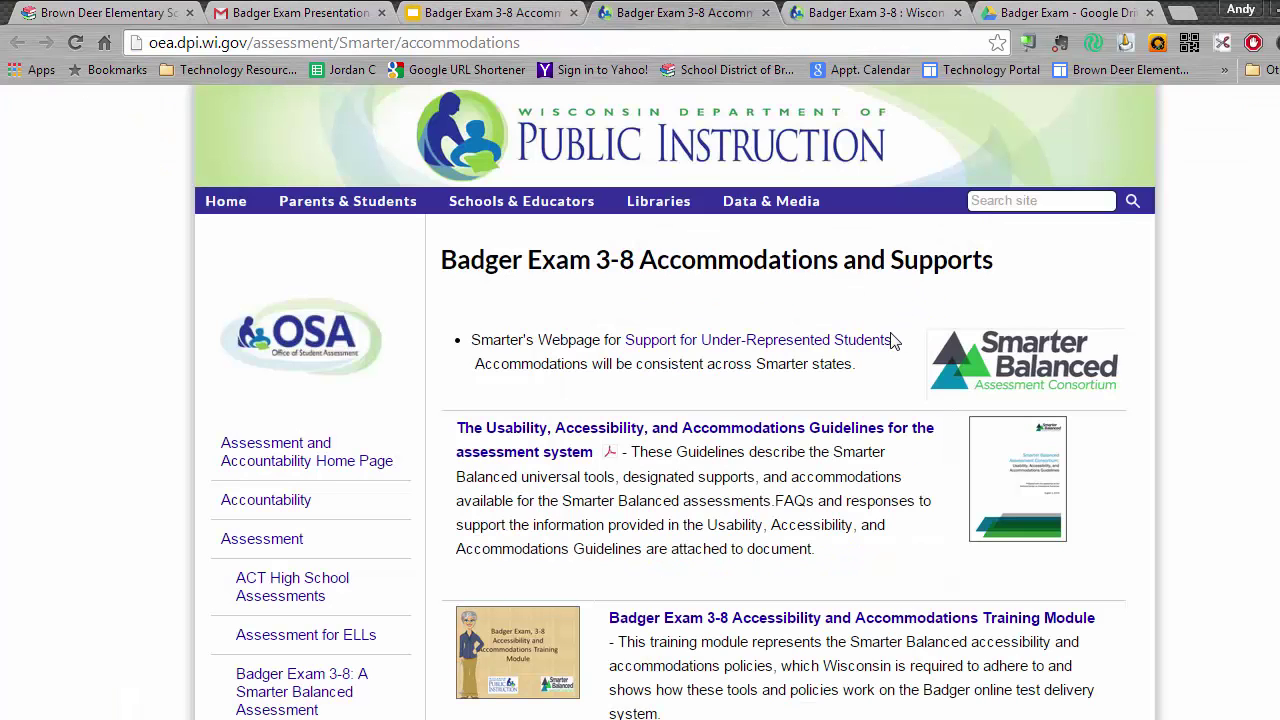
Download the Badger Exam ISAAP Tool as ISAAP Tool.xlsm into the Badger folder.
scroll(823, 365, down, 1)
scroll(823, 365, down, 10)
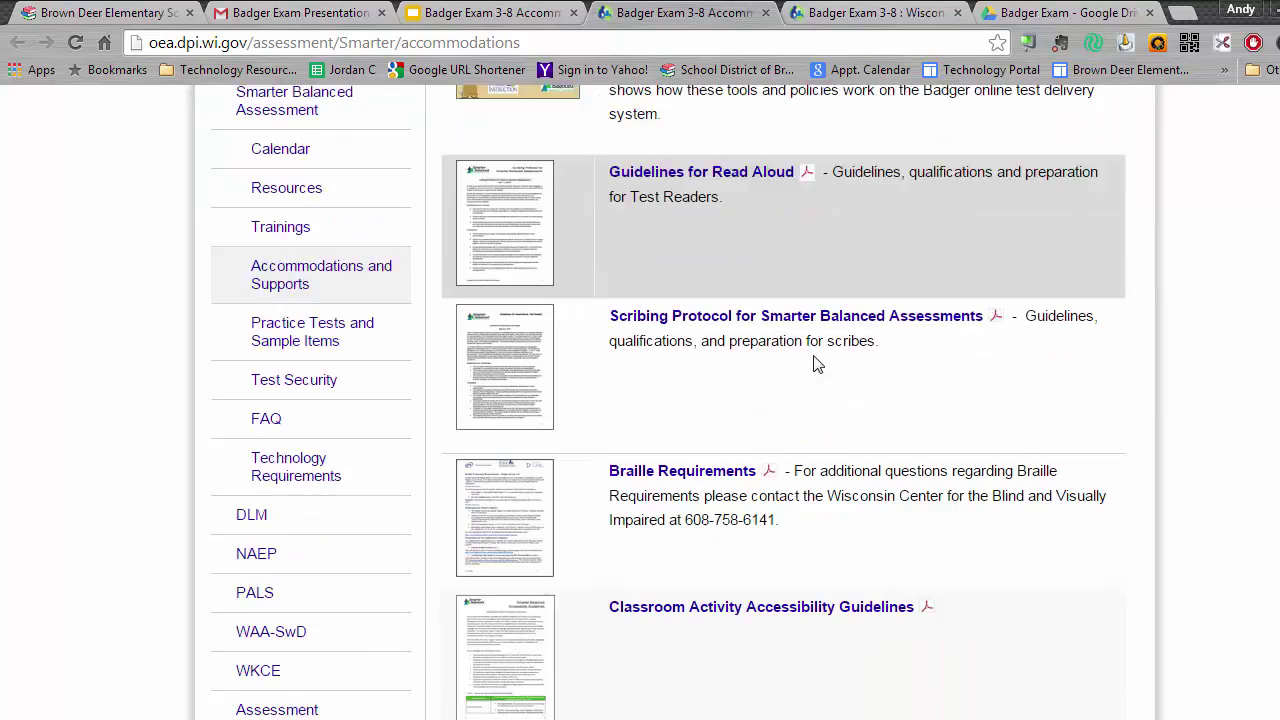
scroll(797, 349, down, 4)
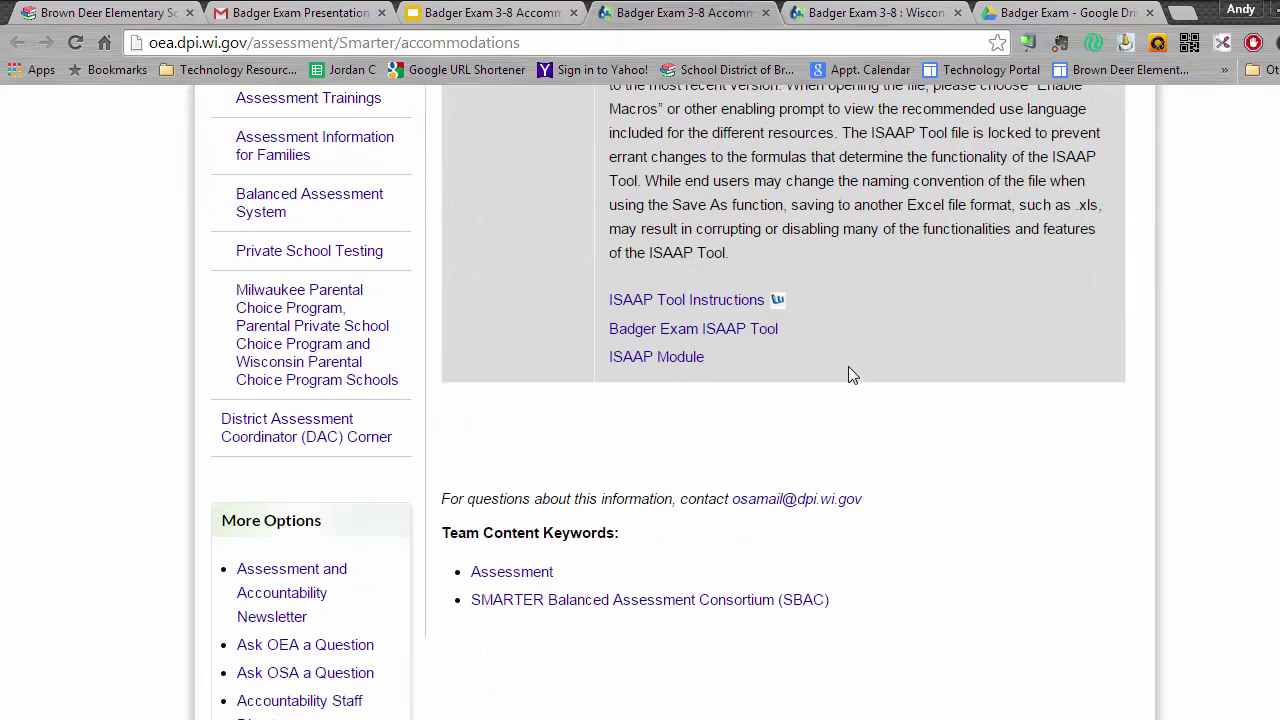
click(729, 336)
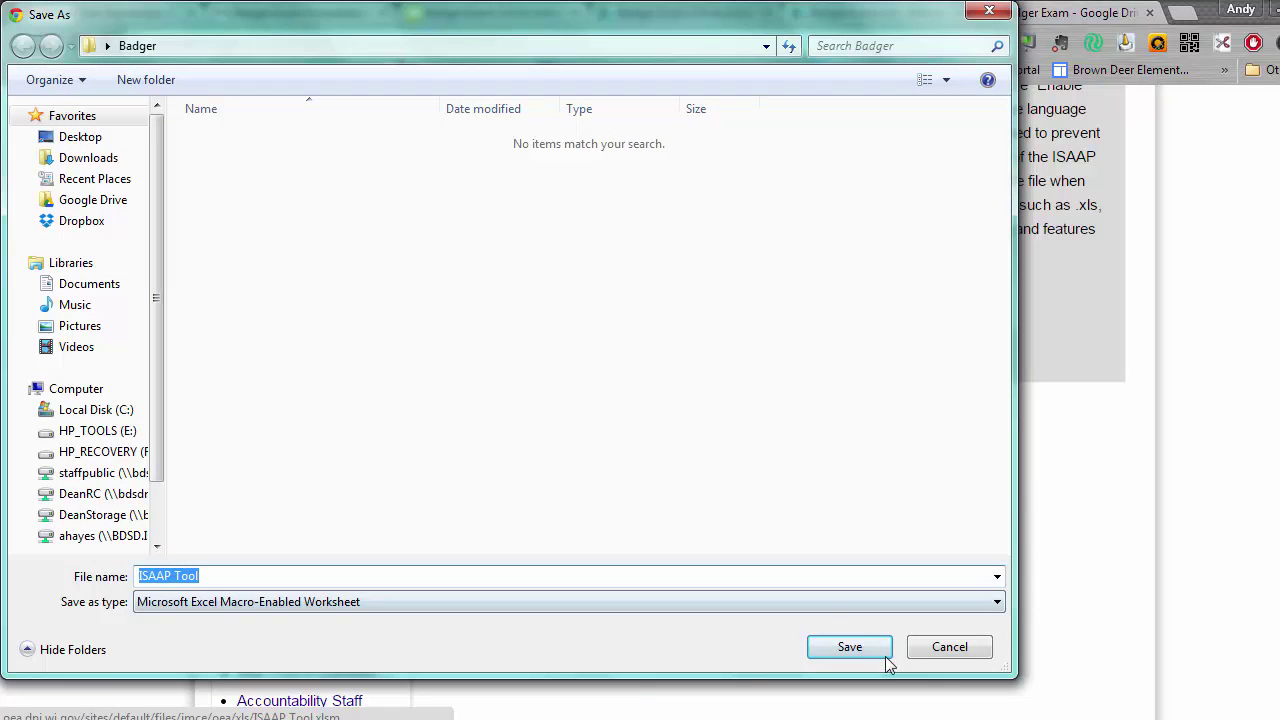
click(849, 647)
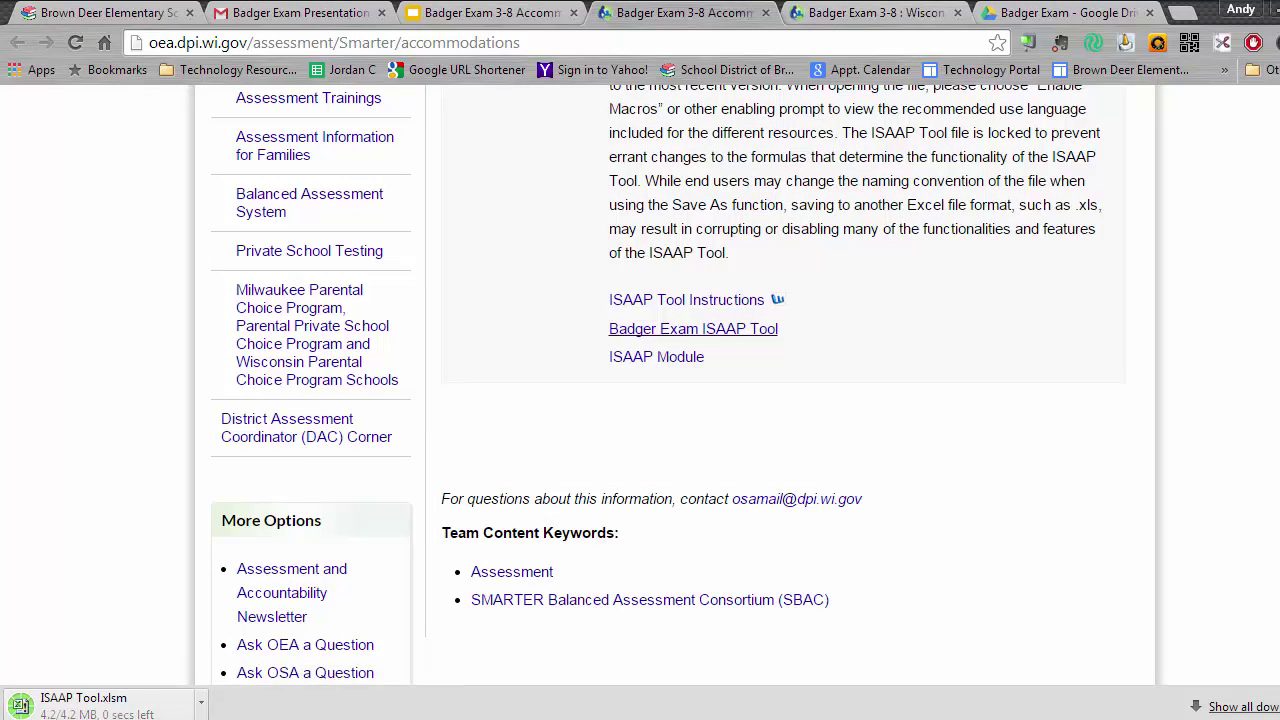
mouse_move(240, 719)
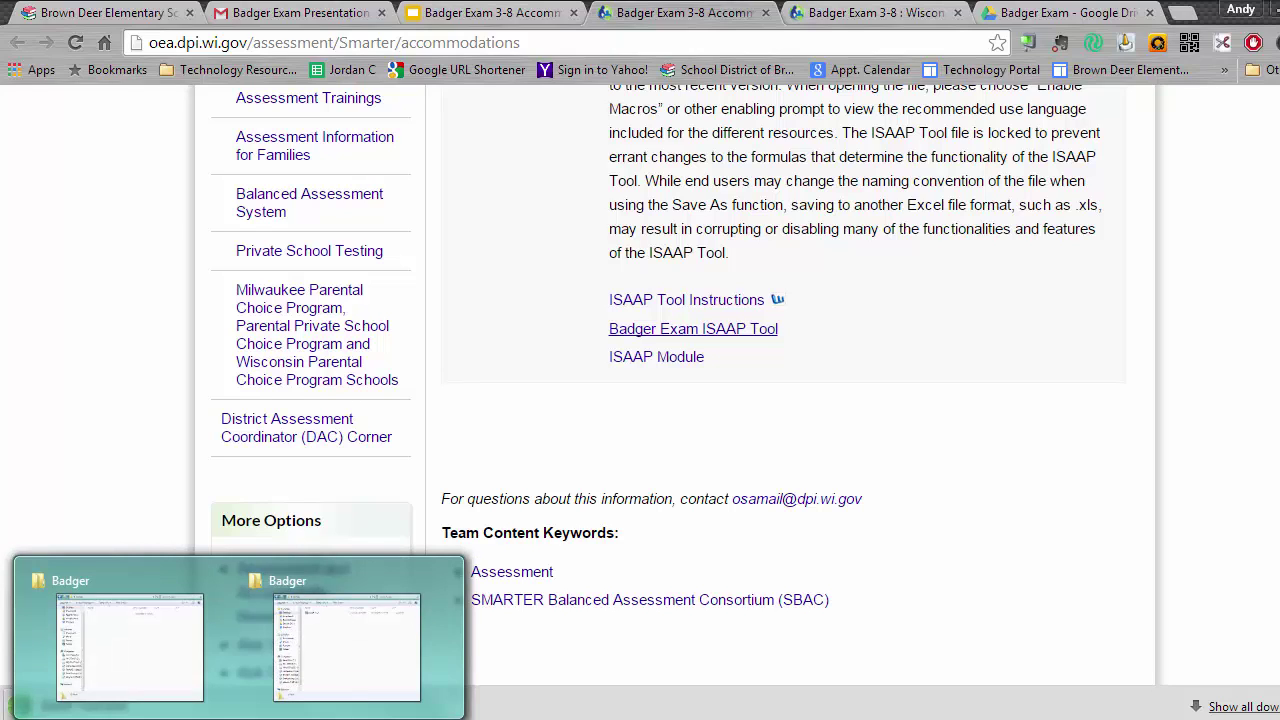
Open ISAAP Tool.xlsm from the download bar and take it out of Protected View.
click(131, 706)
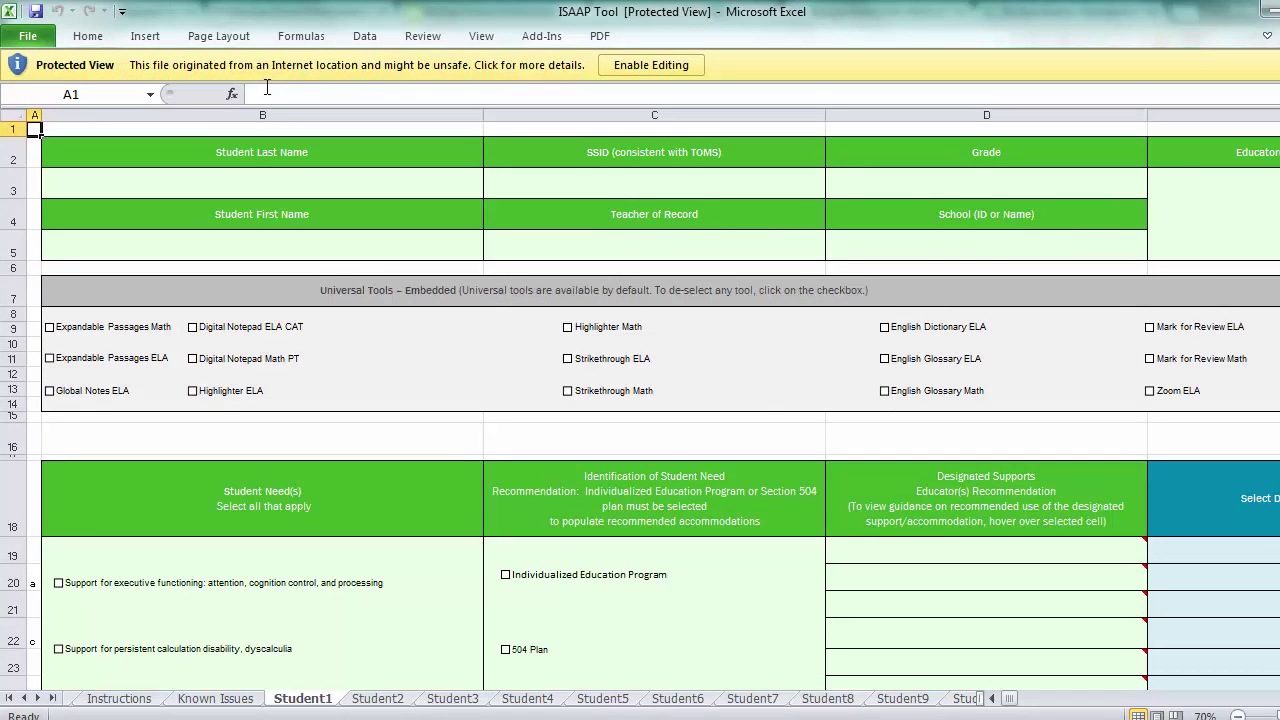
click(632, 66)
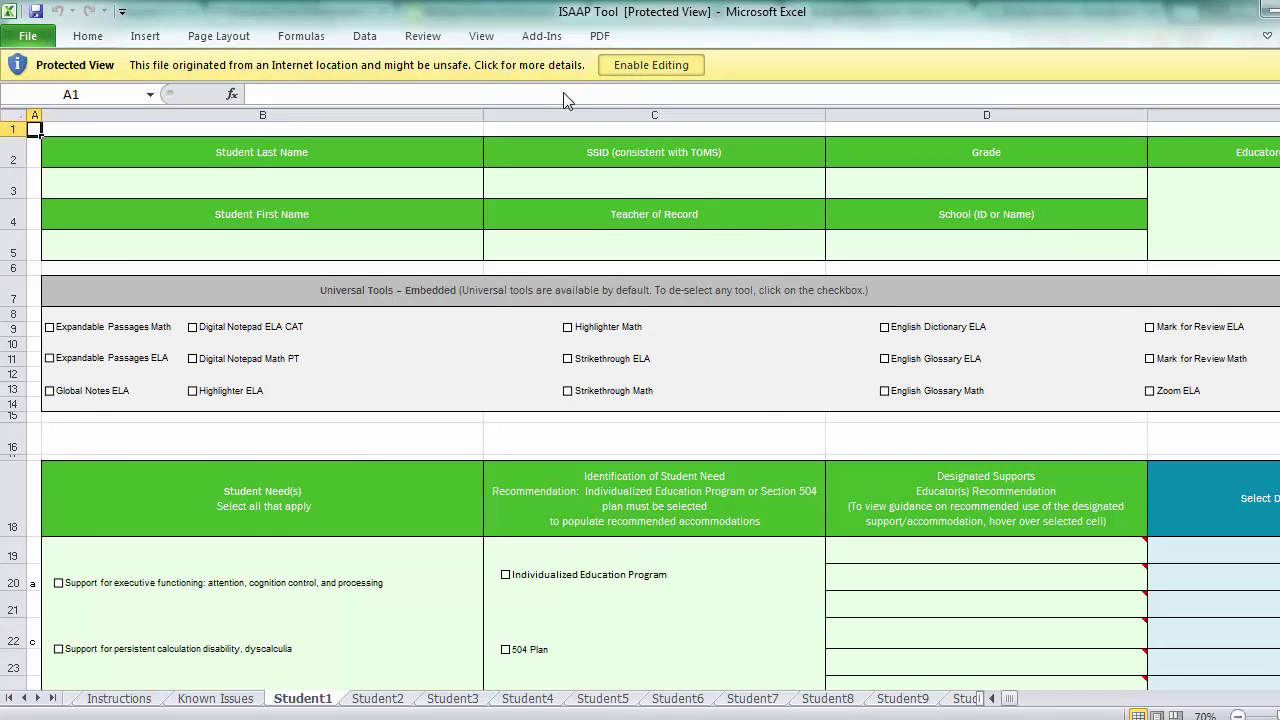
click(640, 65)
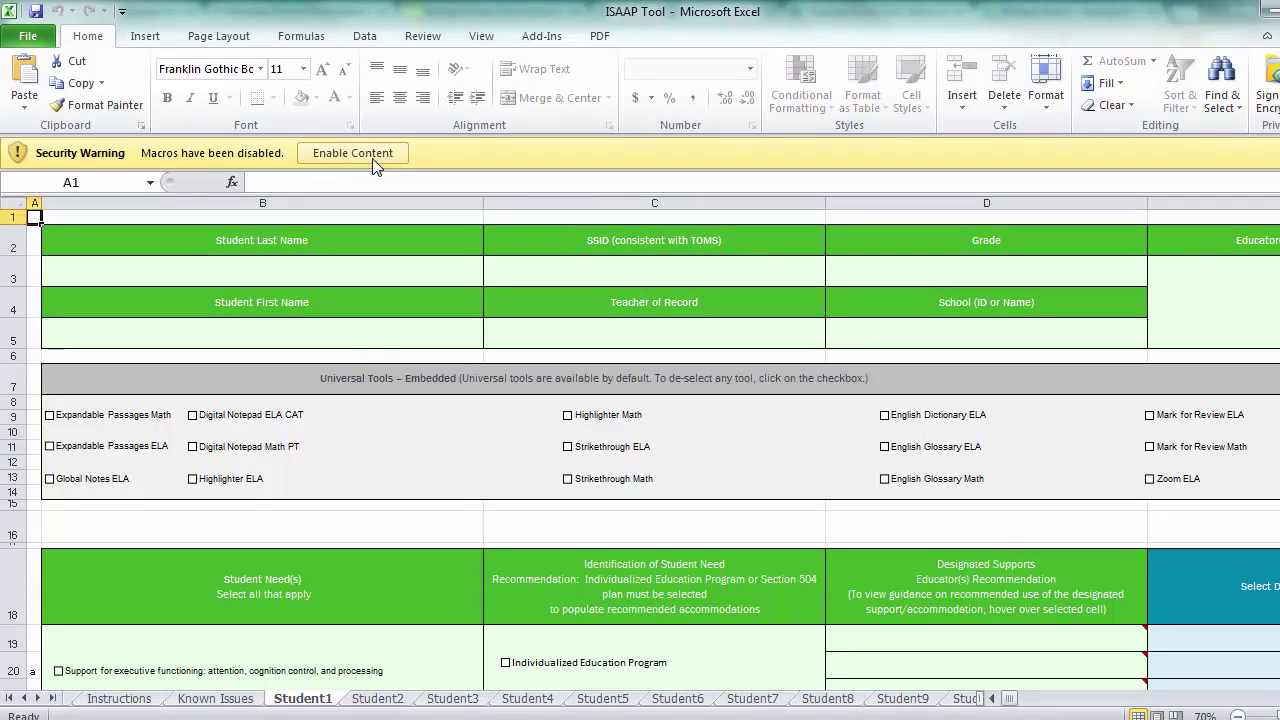
Enable macros and enter the student's last name in B3 and first name in B5.
click(316, 164)
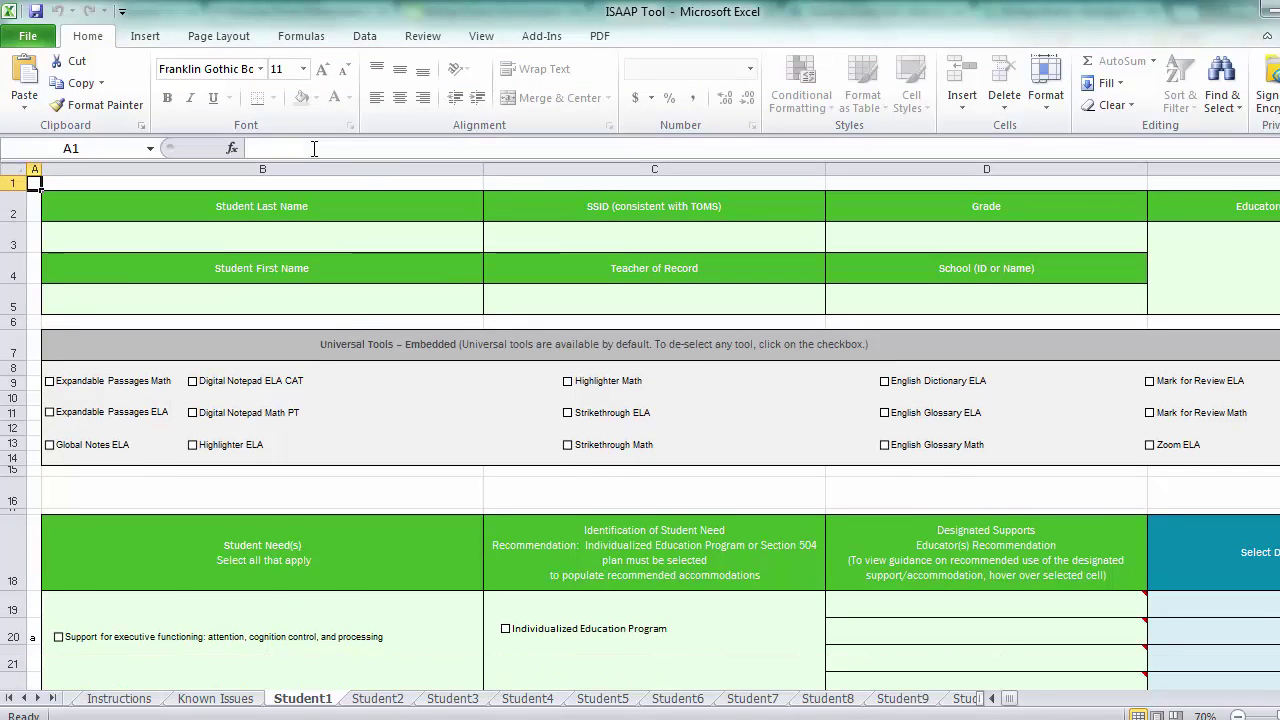
click(322, 236)
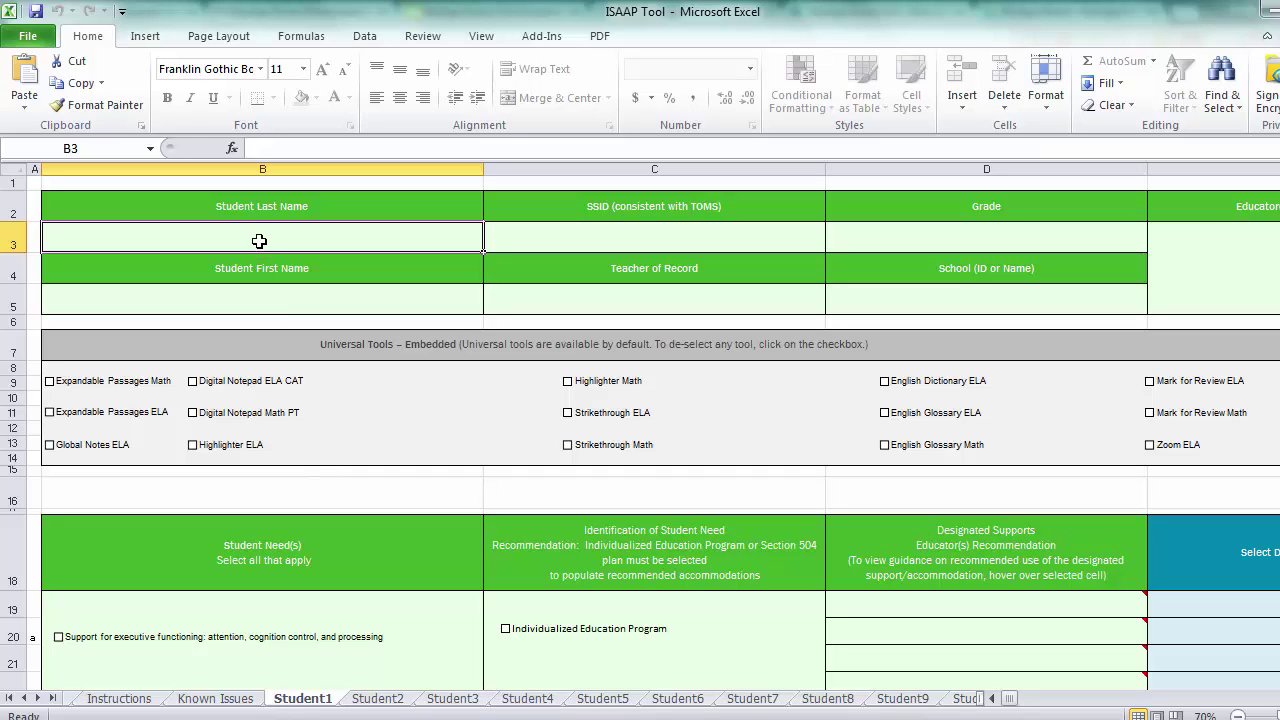
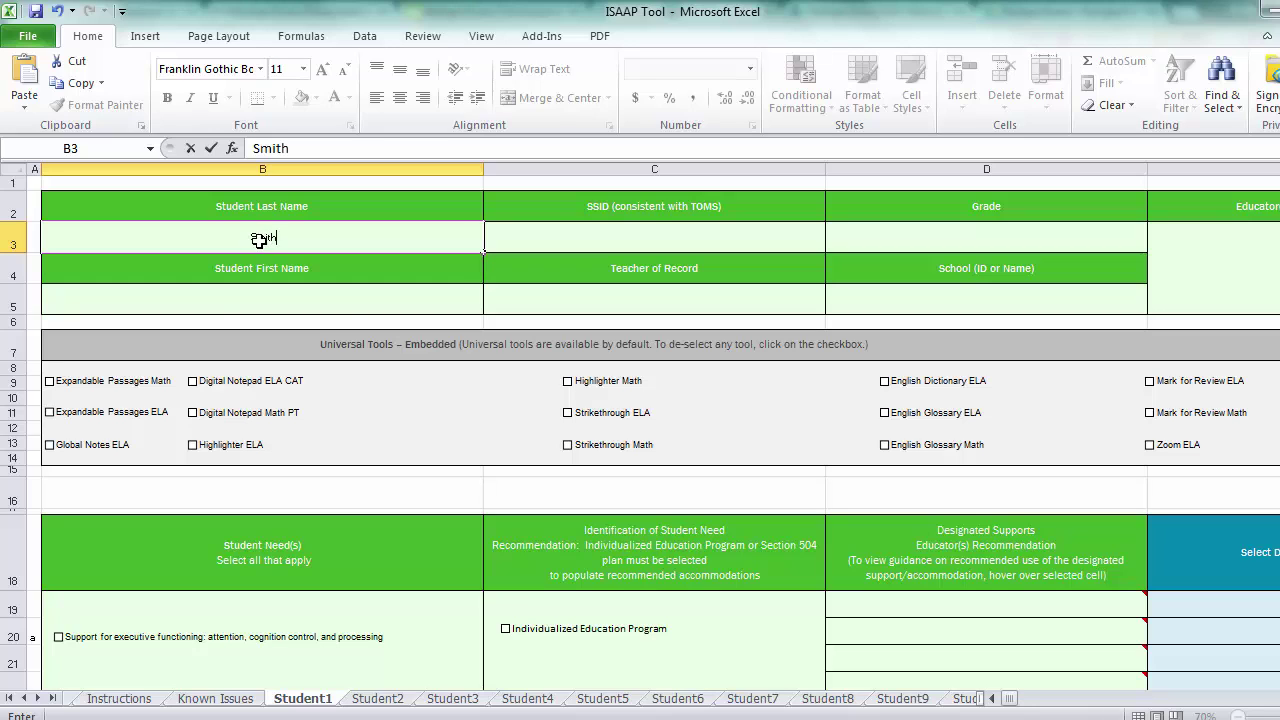
click(341, 295)
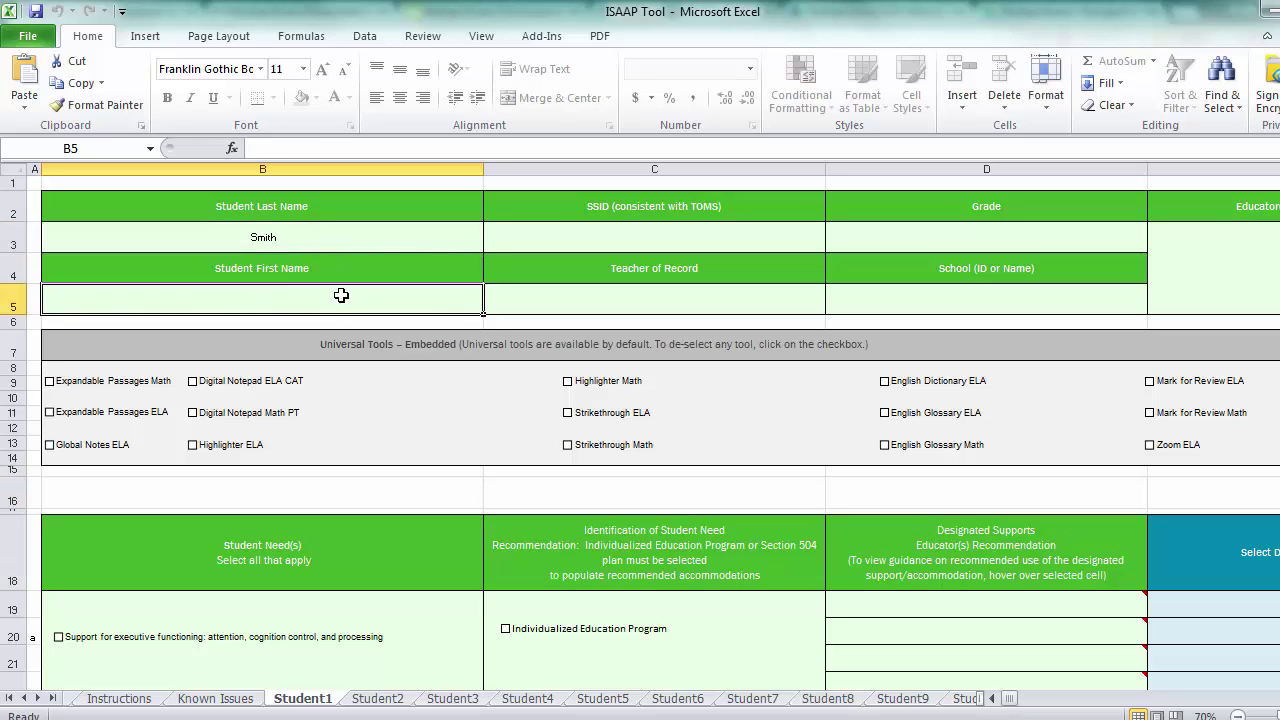
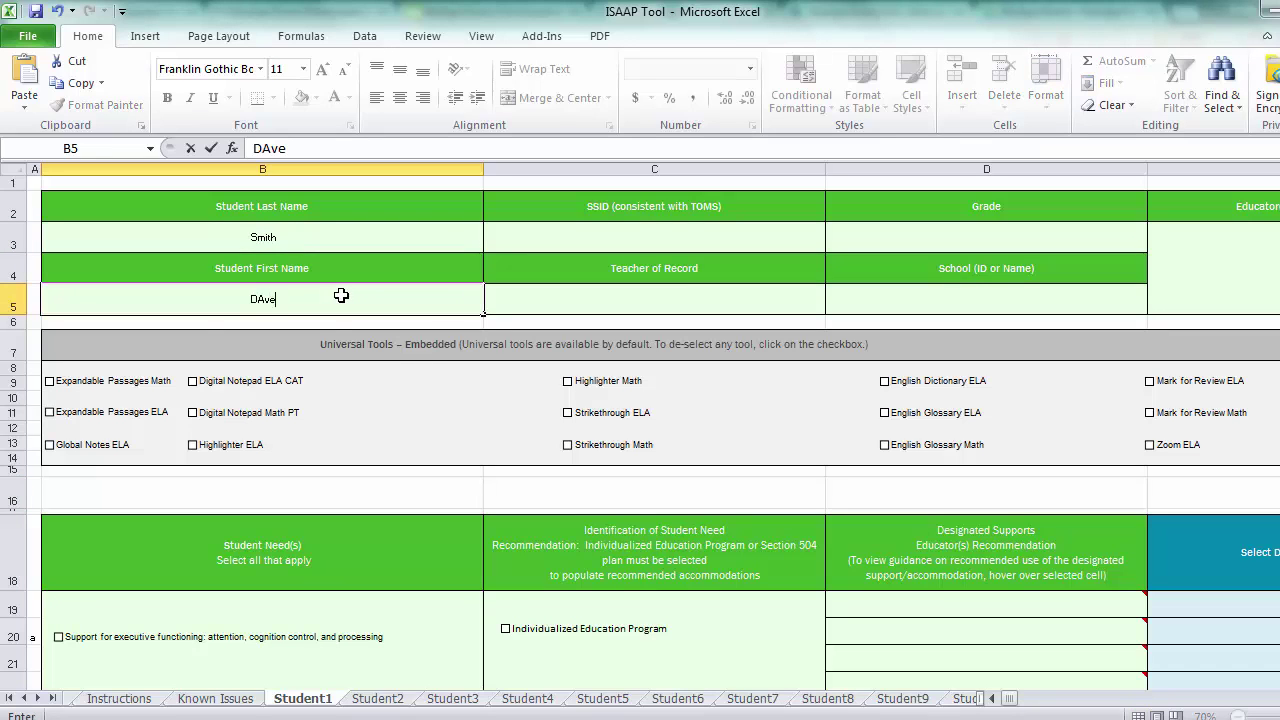
Enter the teacher of record in C5, grade 5 in D3 and school Brown Deer in D5.
click(668, 297)
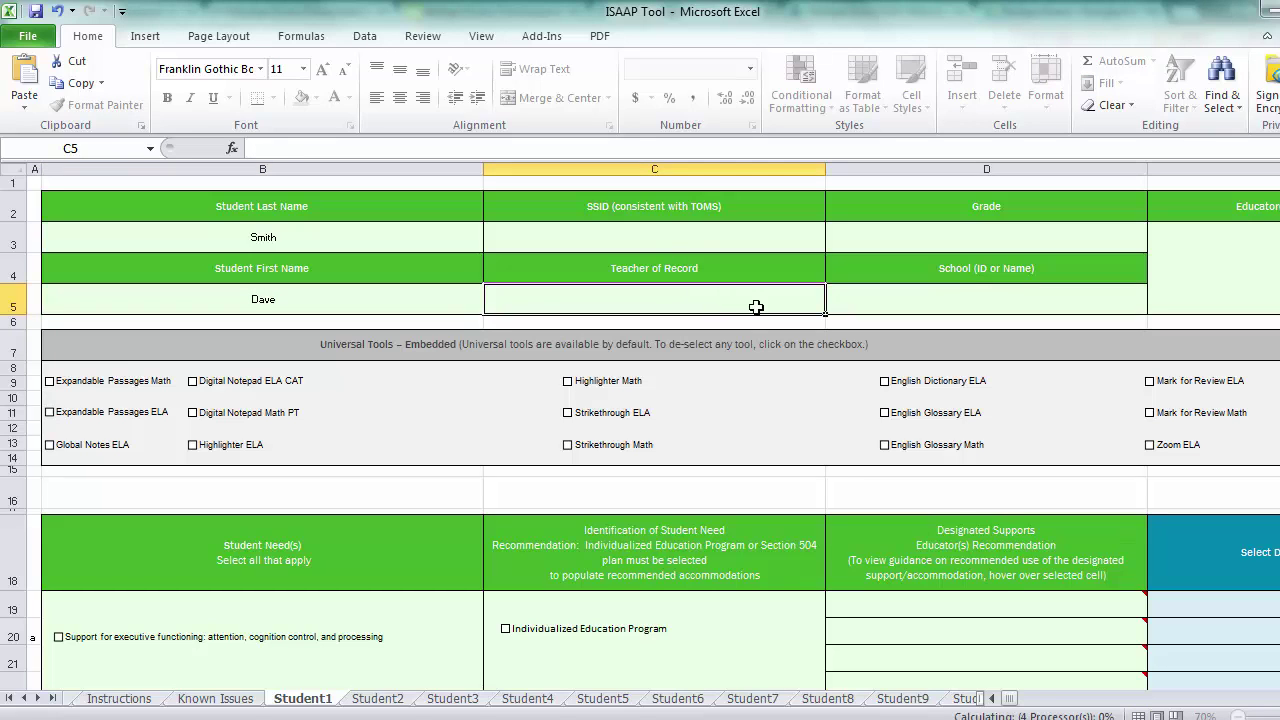
text(Hayes)
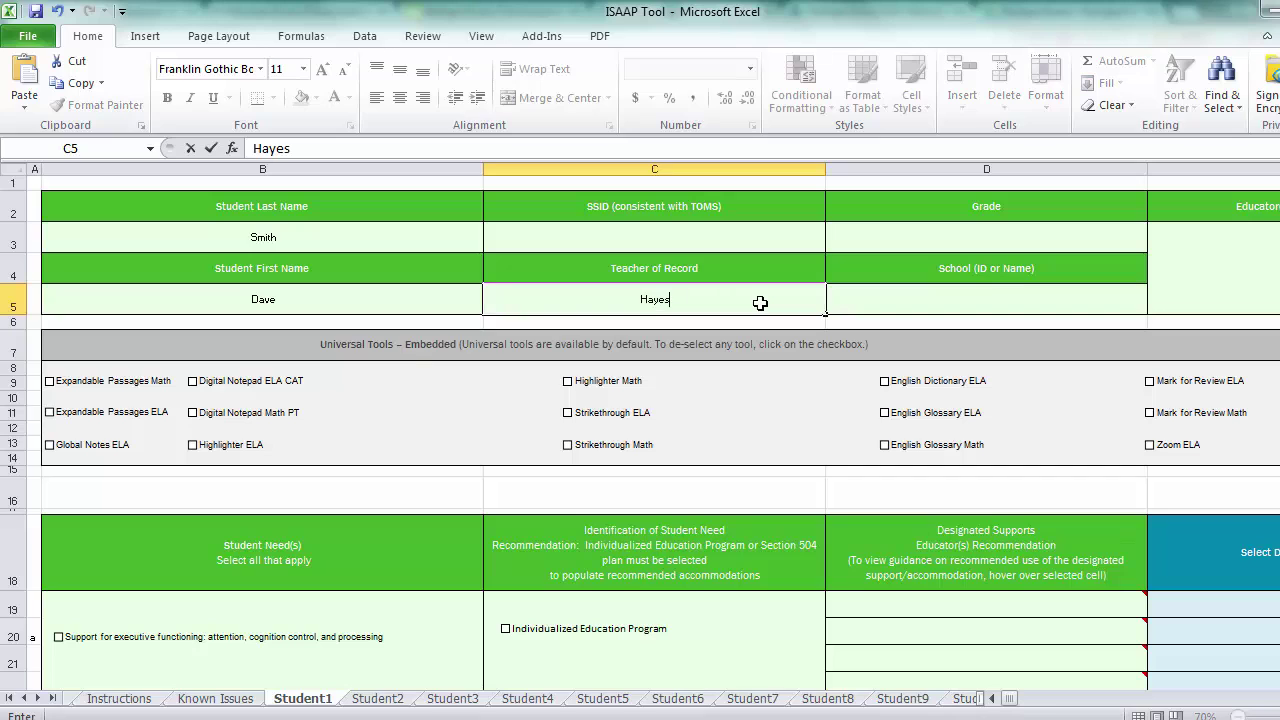
click(1028, 228)
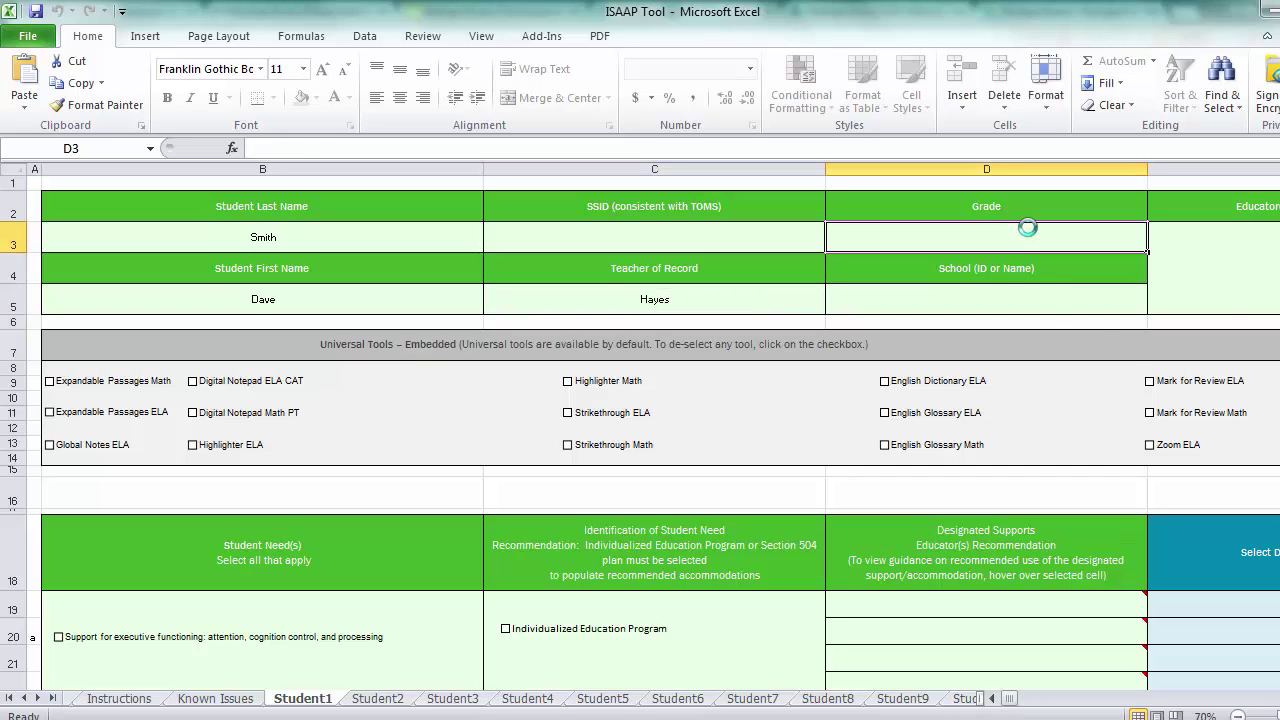
text(5)
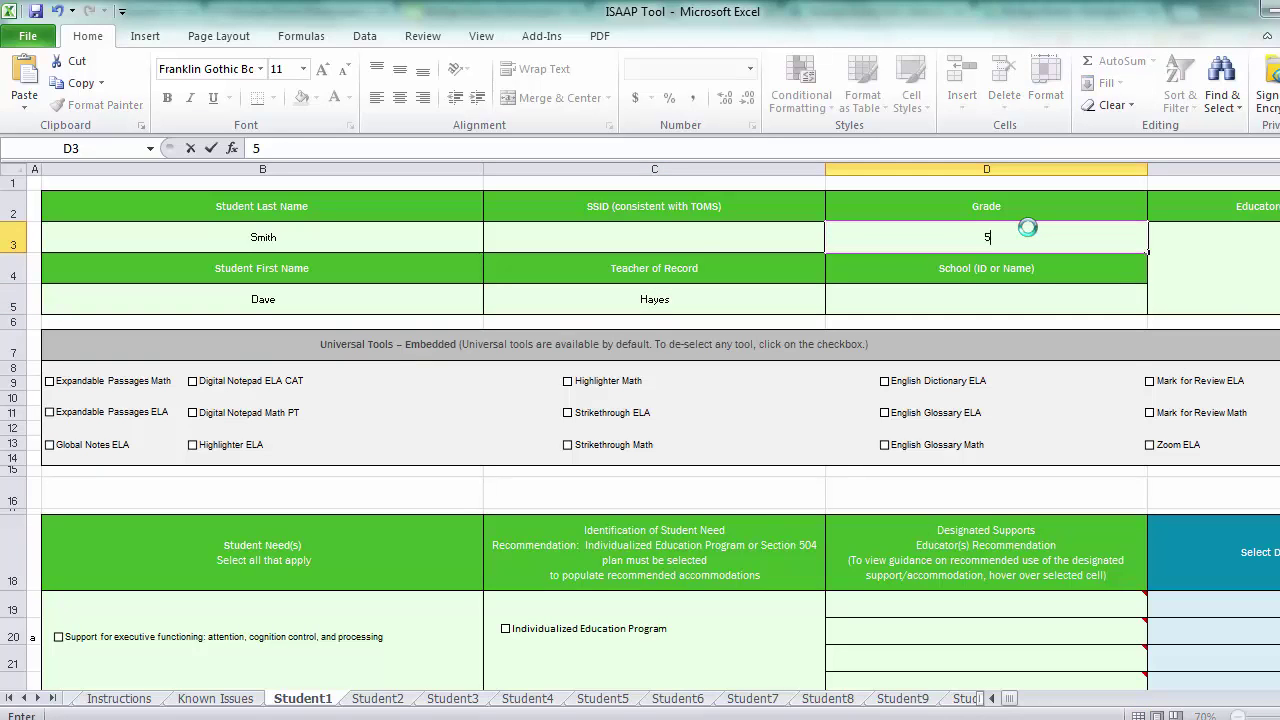
click(1068, 298)
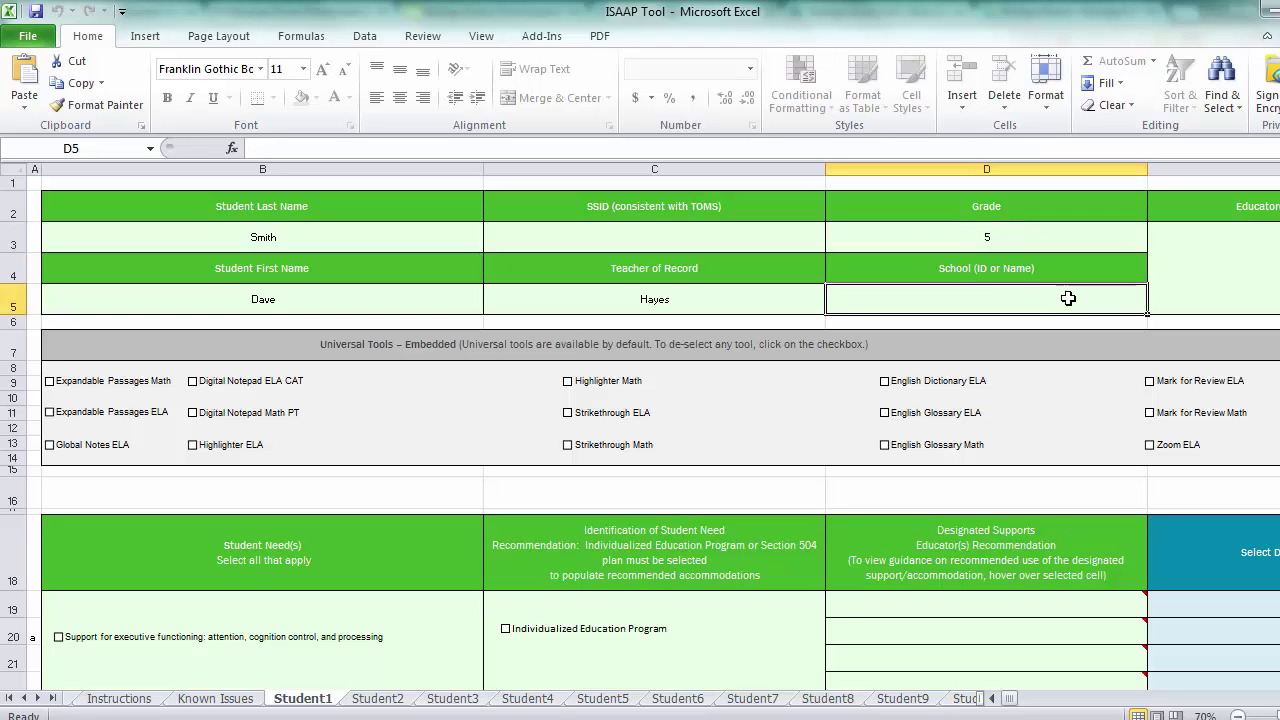
text(Brown)
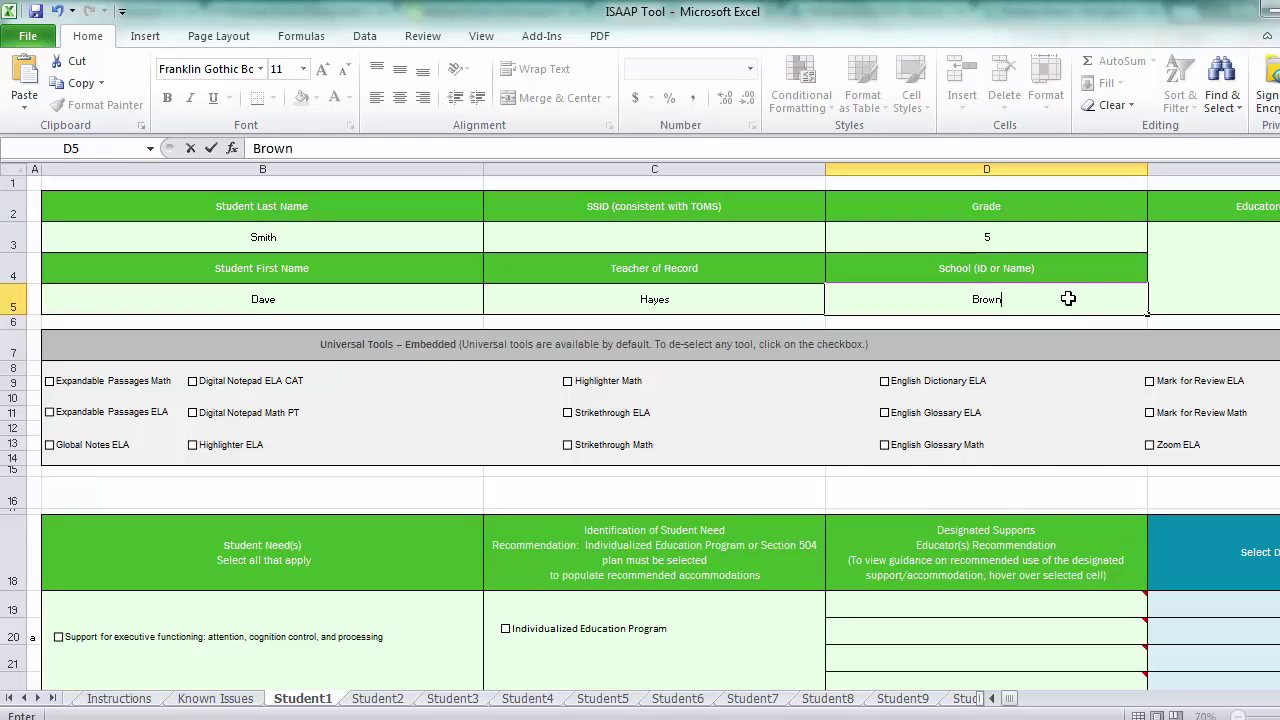
text( d)
key(BackSpace)
text(Deer)
Commit the Brown Deer school entry and move down toward the Student Need(s) section.
mouse_move(849, 656)
scroll(650, 430, right, 5)
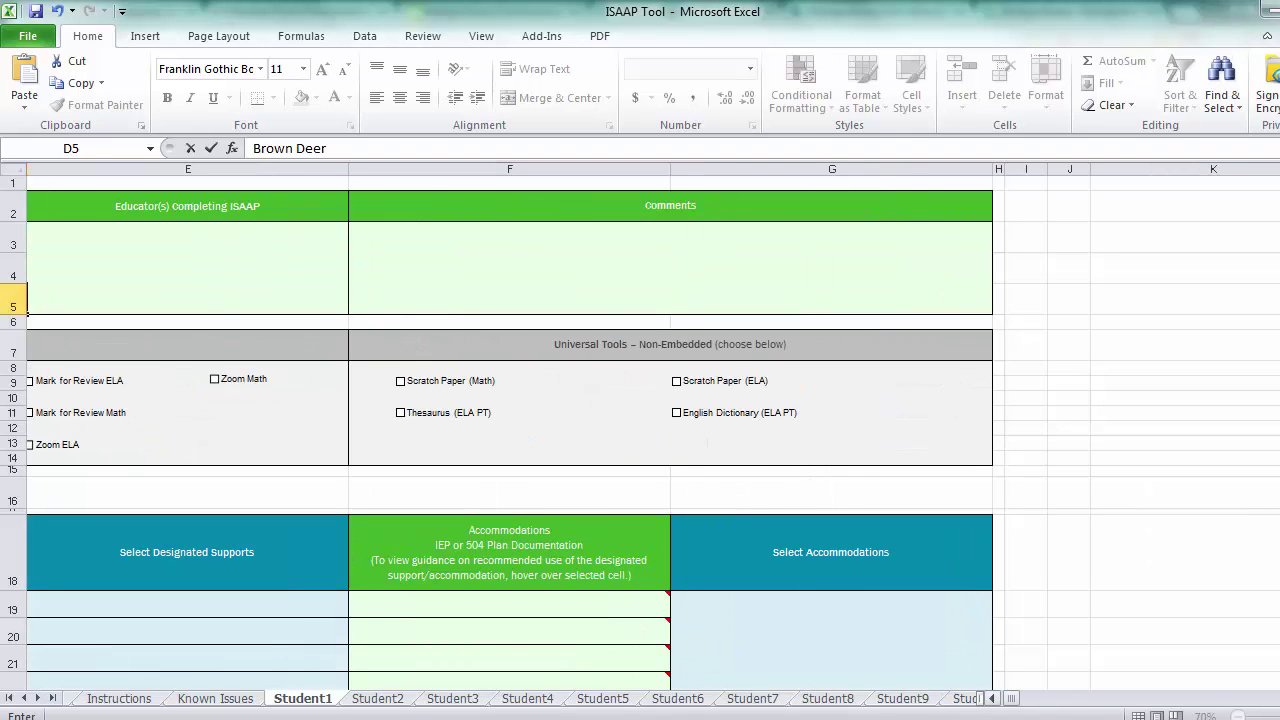
drag(1017, 698, 1000, 698)
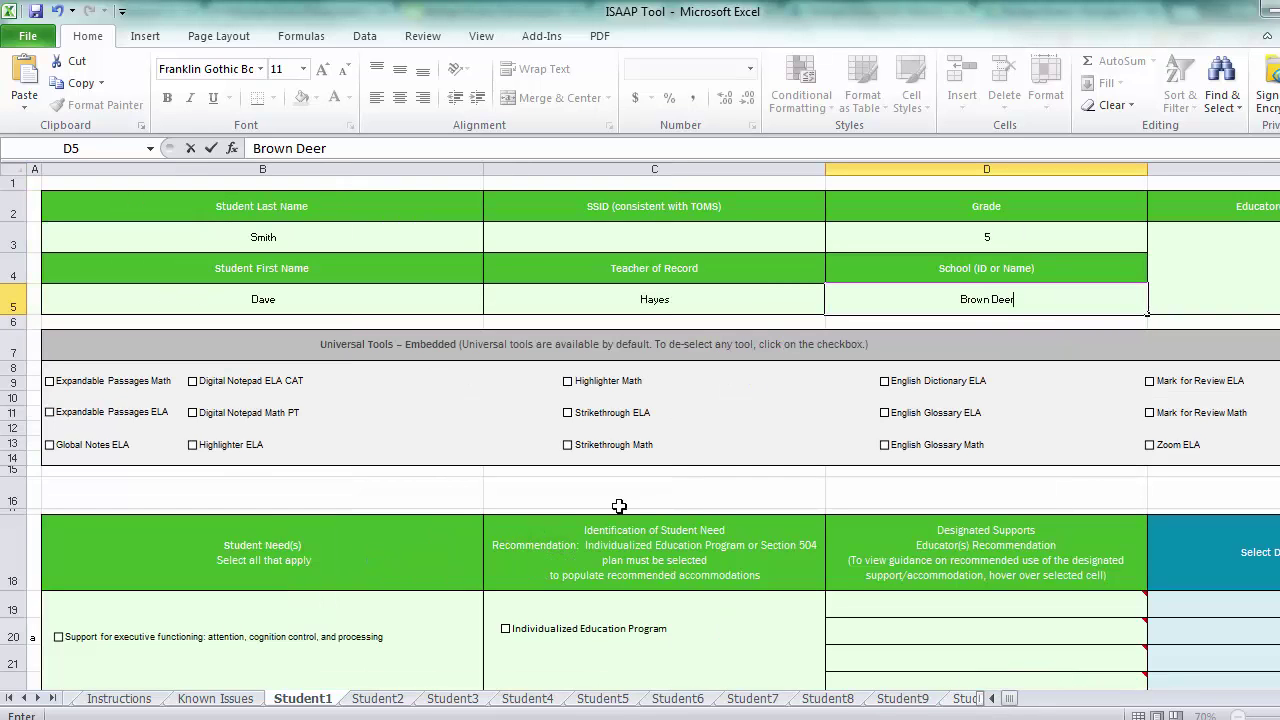
scroll(620, 413, down, 5)
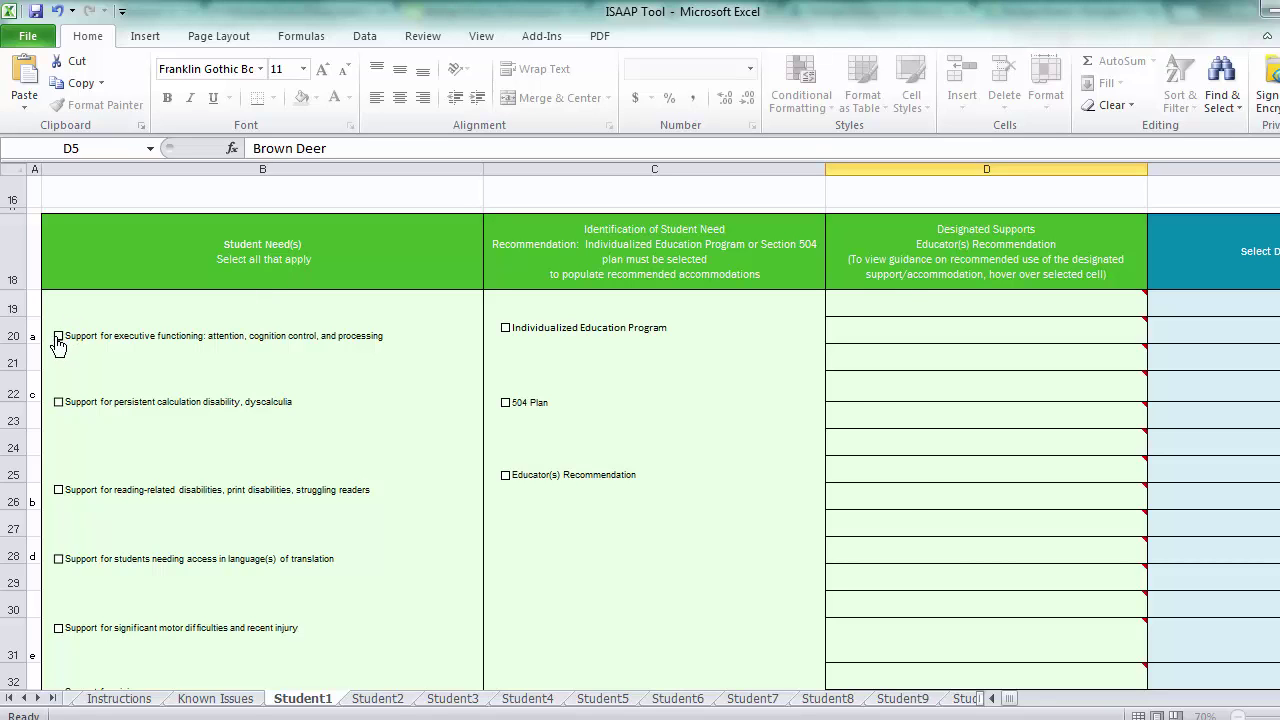
Tick the executive-functioning student need and review the Color Contrast ELA and Math colour options.
click(58, 337)
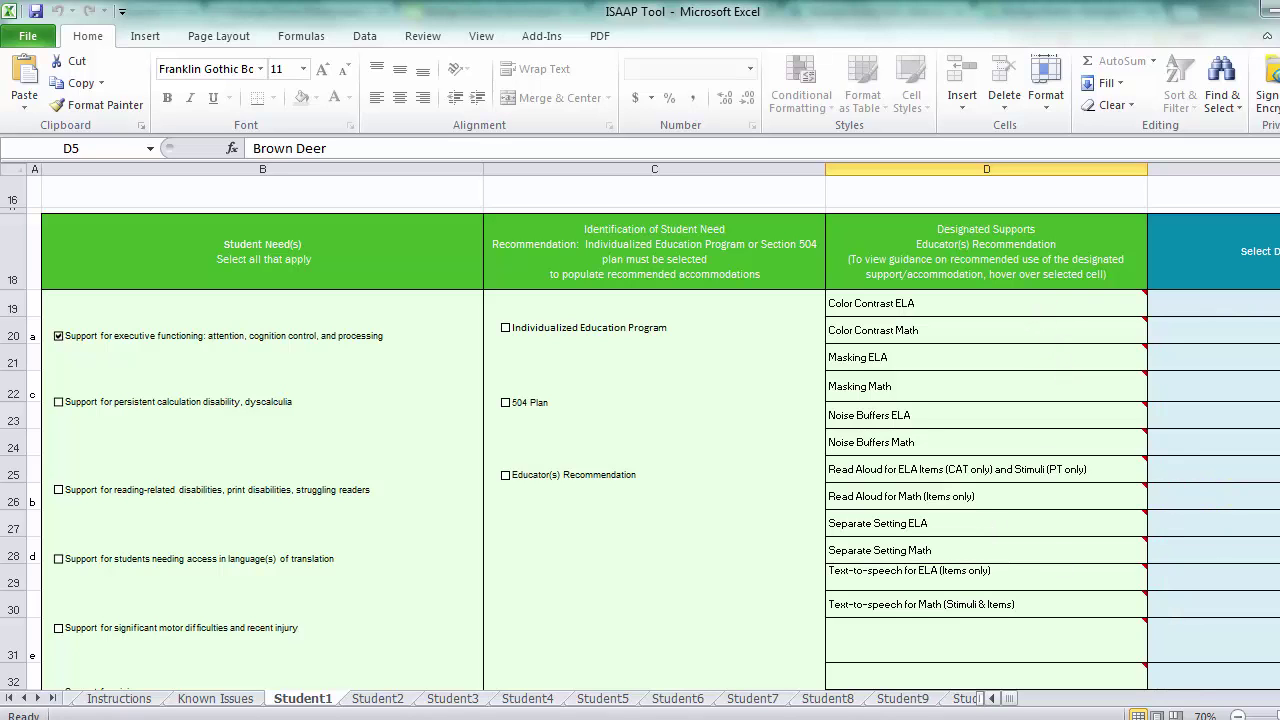
scroll(634, 290, right, 3)
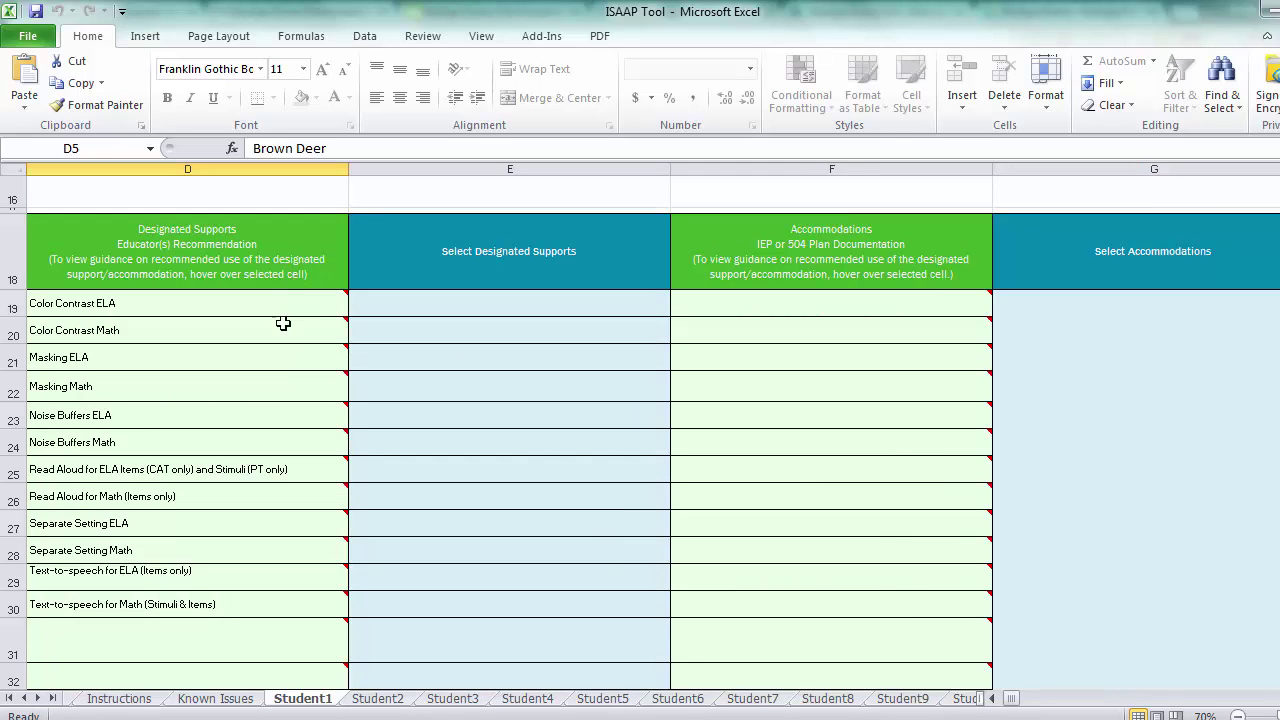
click(633, 309)
click(679, 307)
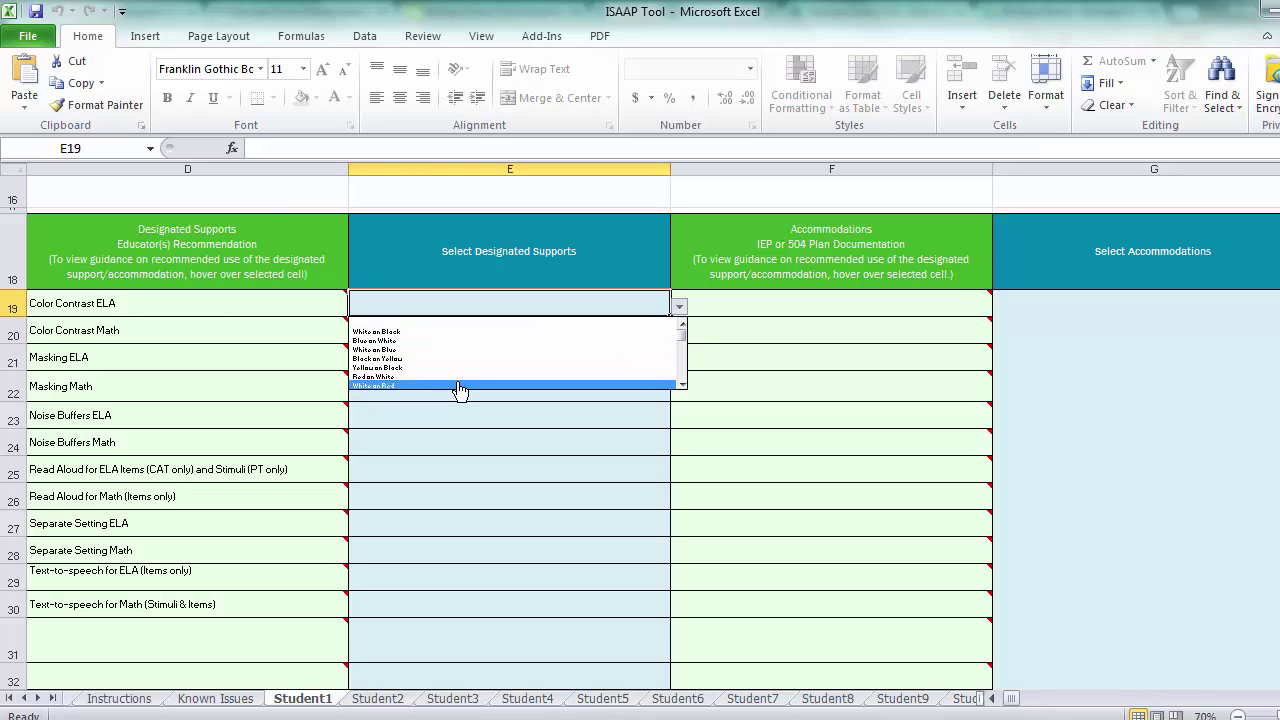
mouse_move(210, 334)
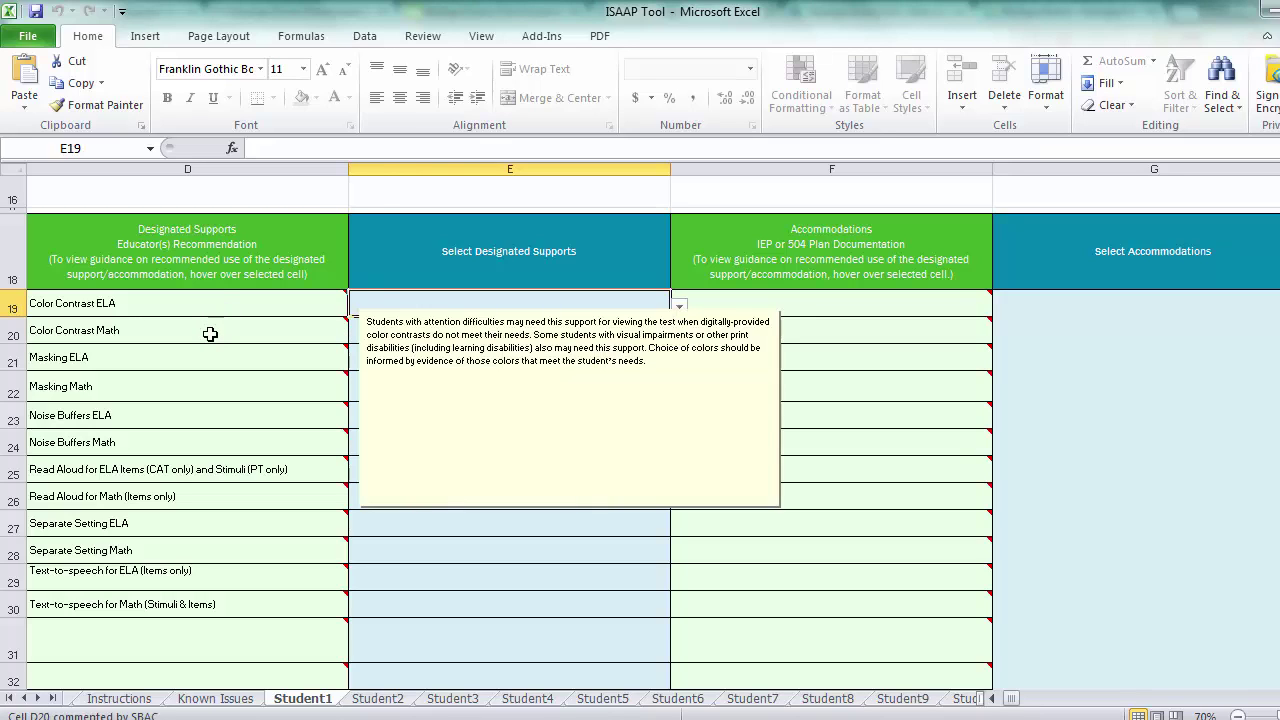
click(655, 337)
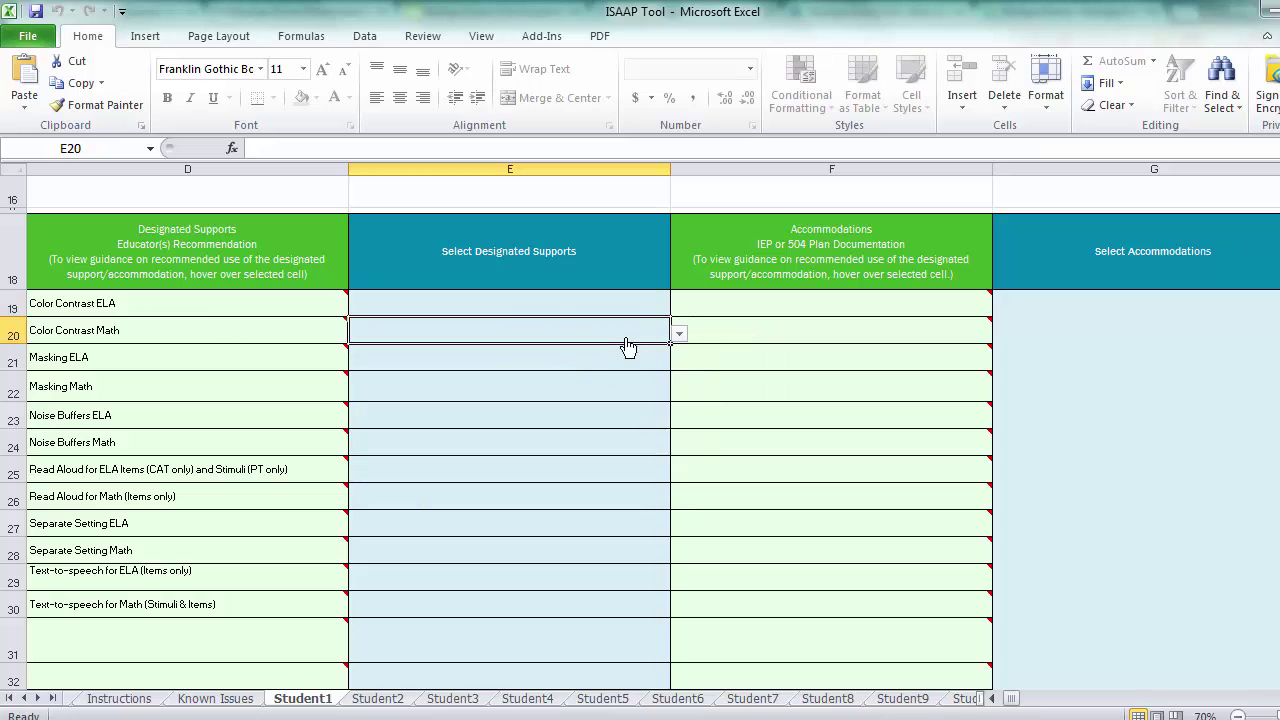
click(679, 334)
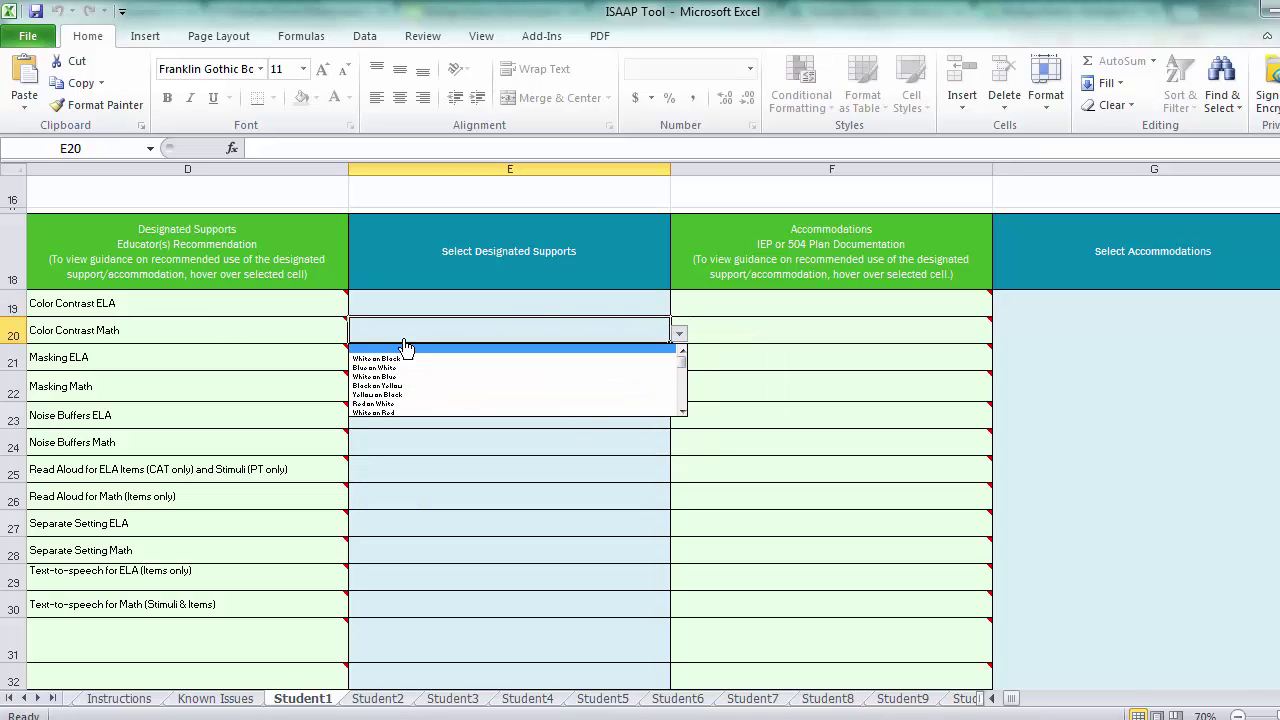
click(745, 370)
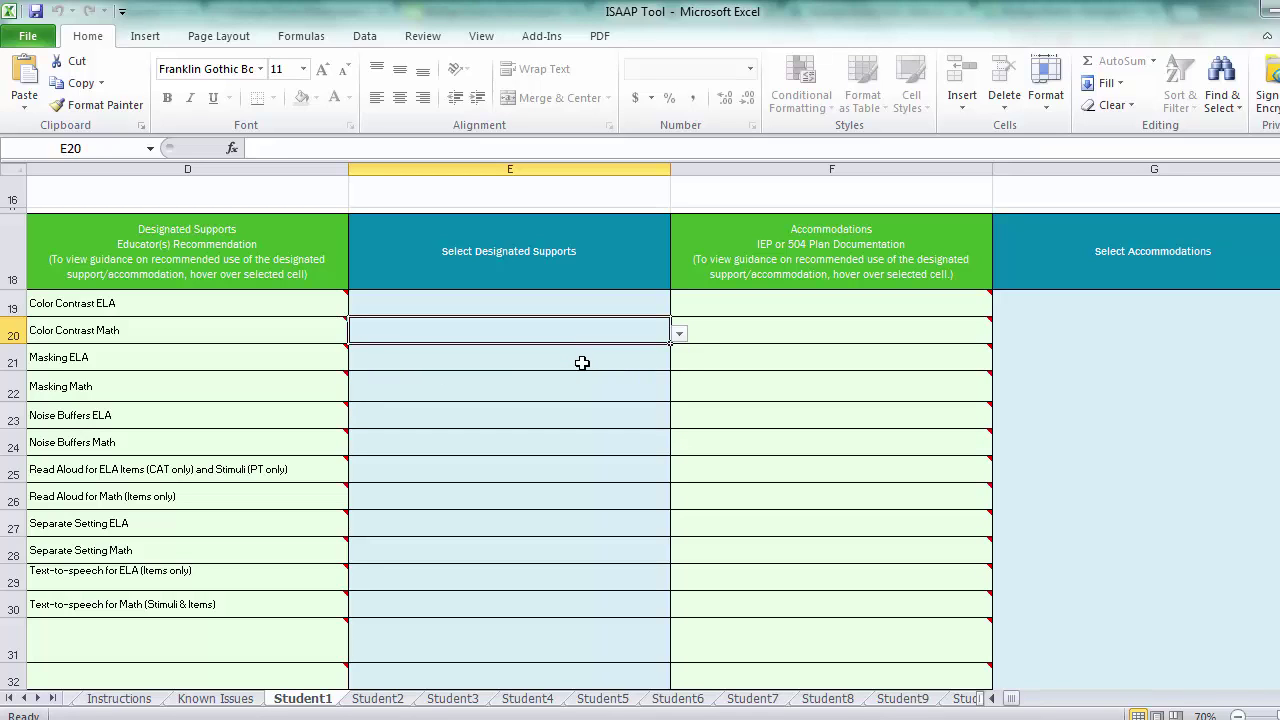
Recheck the E20 colour dropdown and close it without choosing a colour.
ctrl+scroll(578, 388, up, 2)
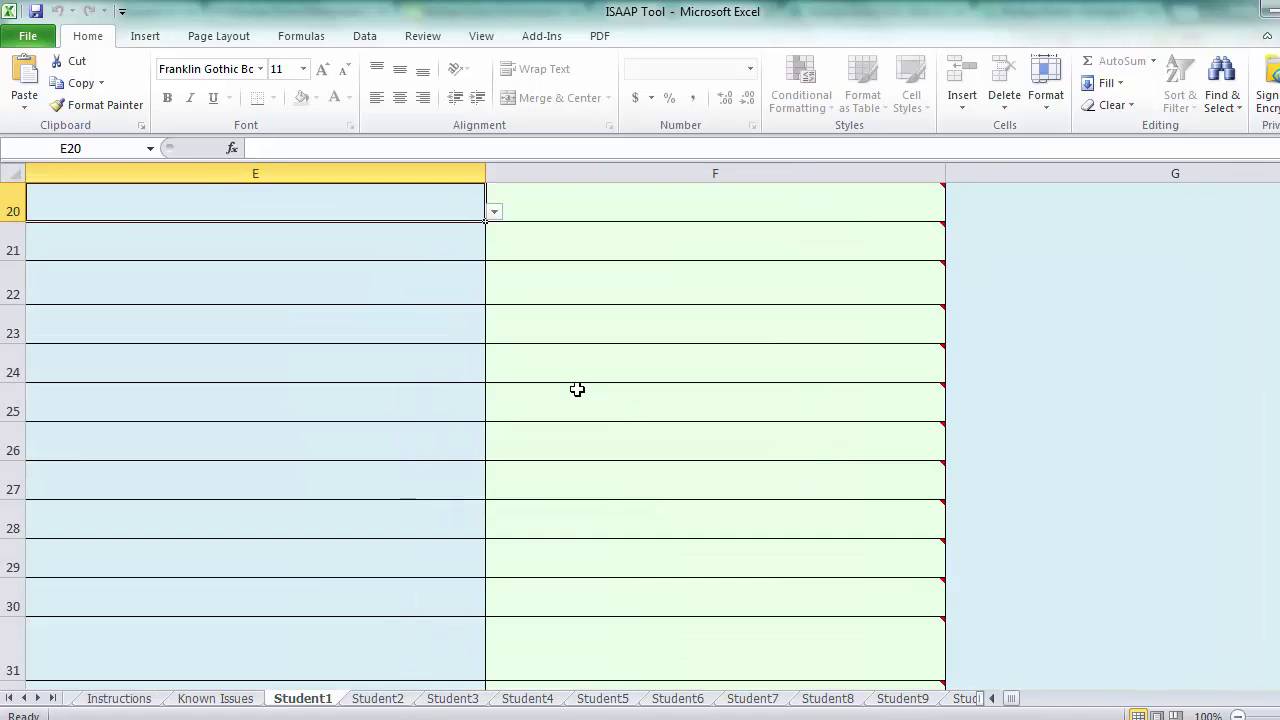
click(494, 213)
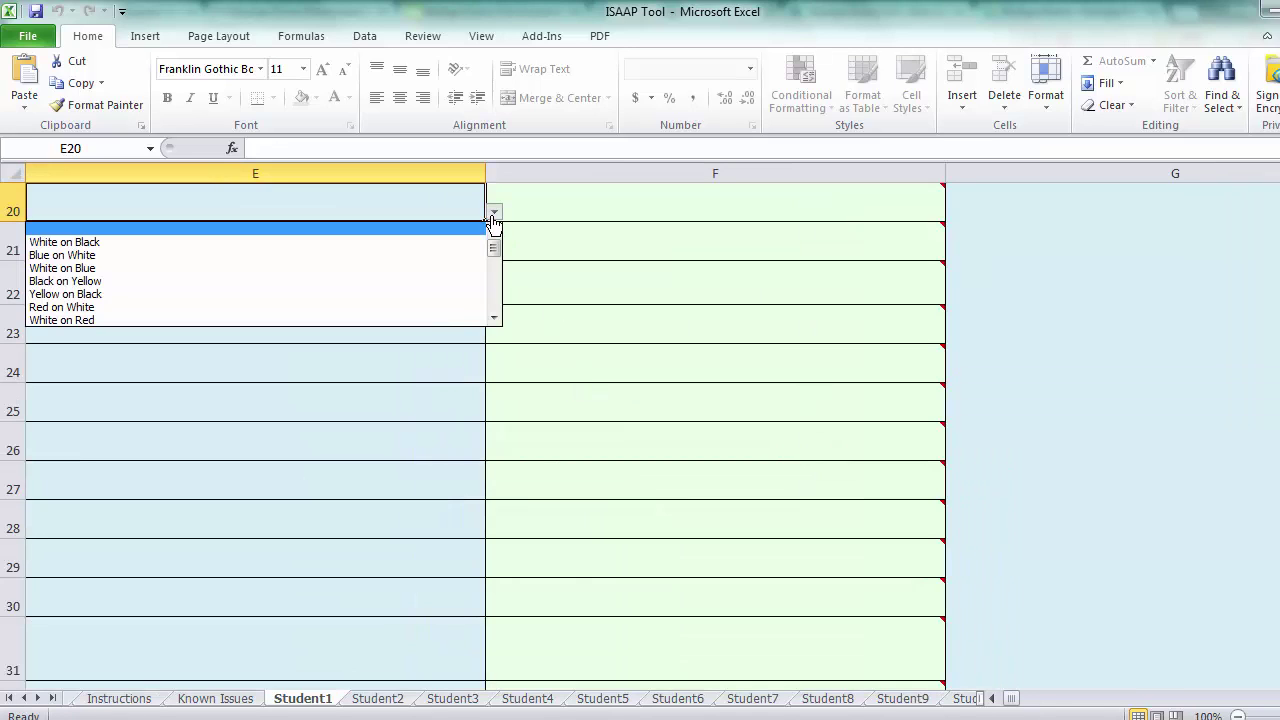
click(493, 220)
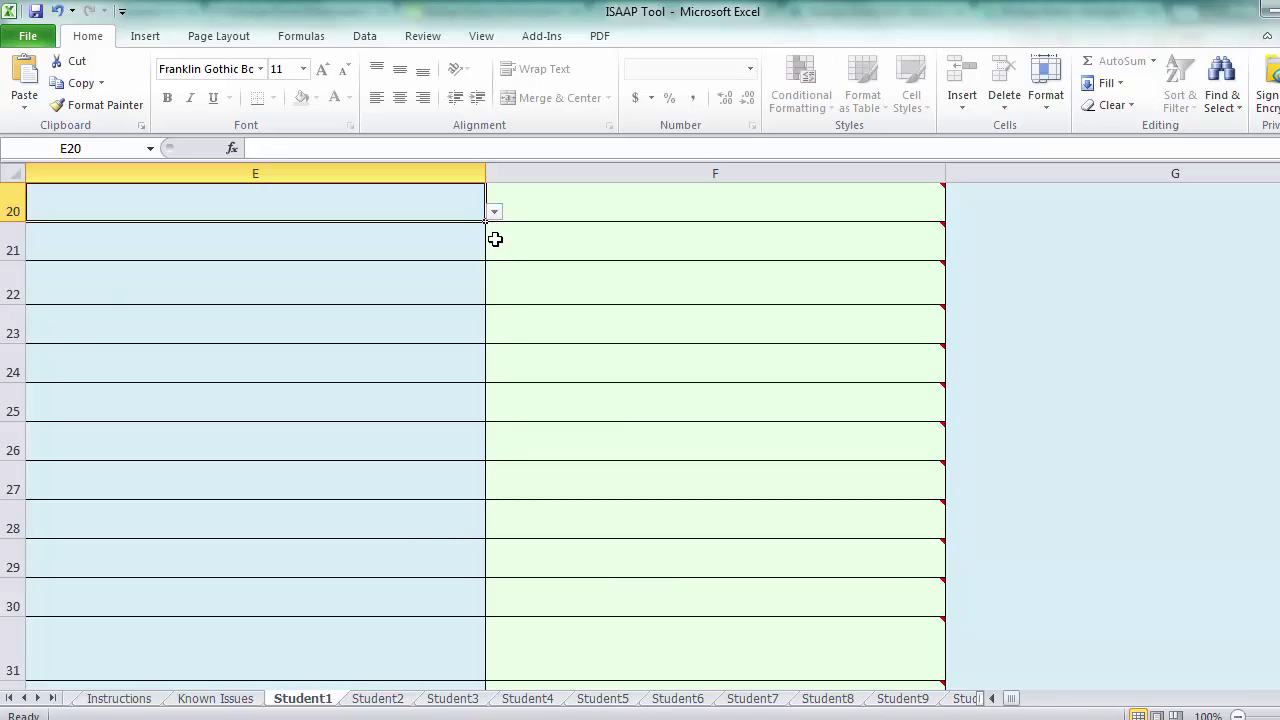
mouse_move(495, 256)
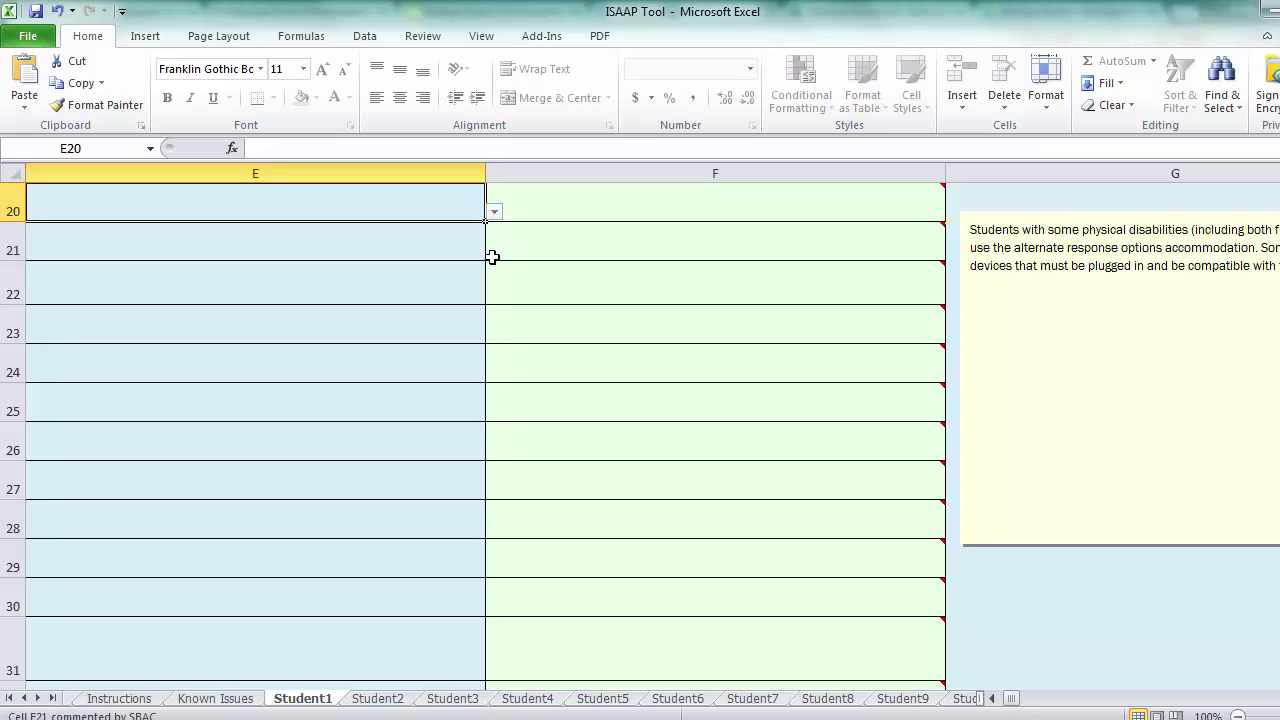
ctrl+scroll(489, 257, down, 2)
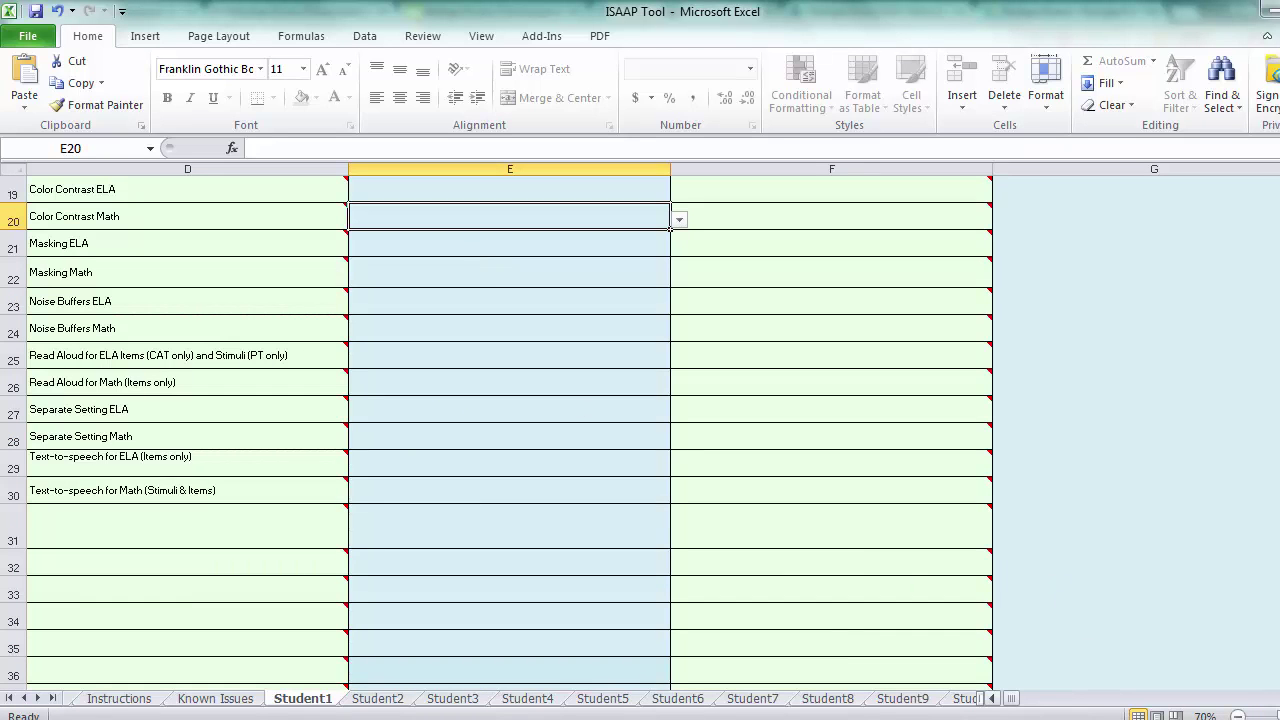
drag(1012, 700, 1006, 697)
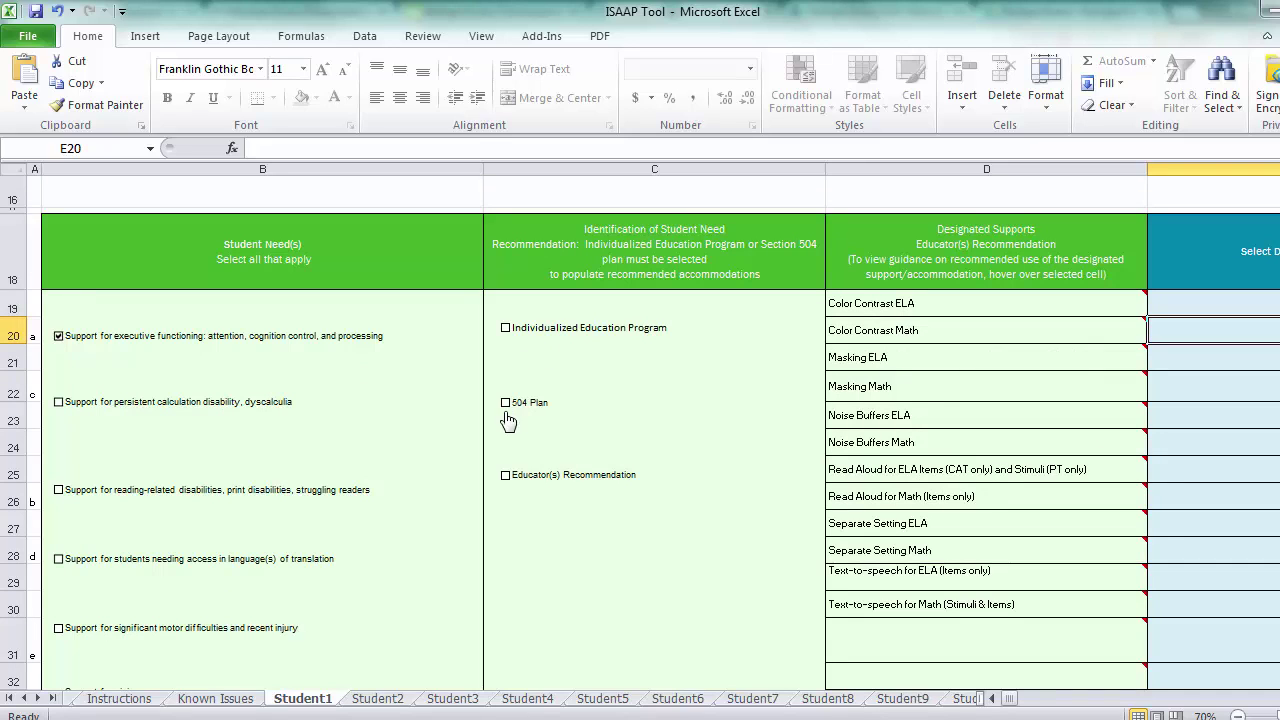
Make Individualized Education Program, not Educator(s) Recommendation, the need's source, then select G19.
click(507, 478)
scroll(1037, 403, right, 2)
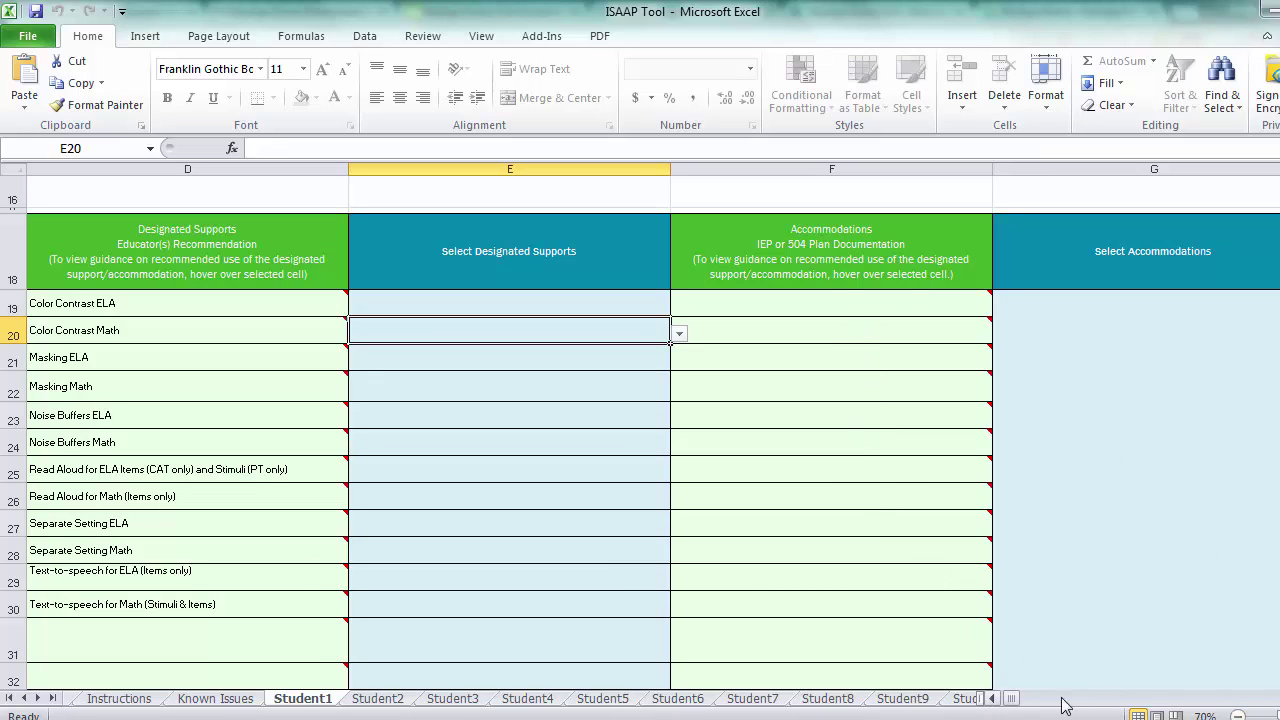
drag(1012, 698, 994, 699)
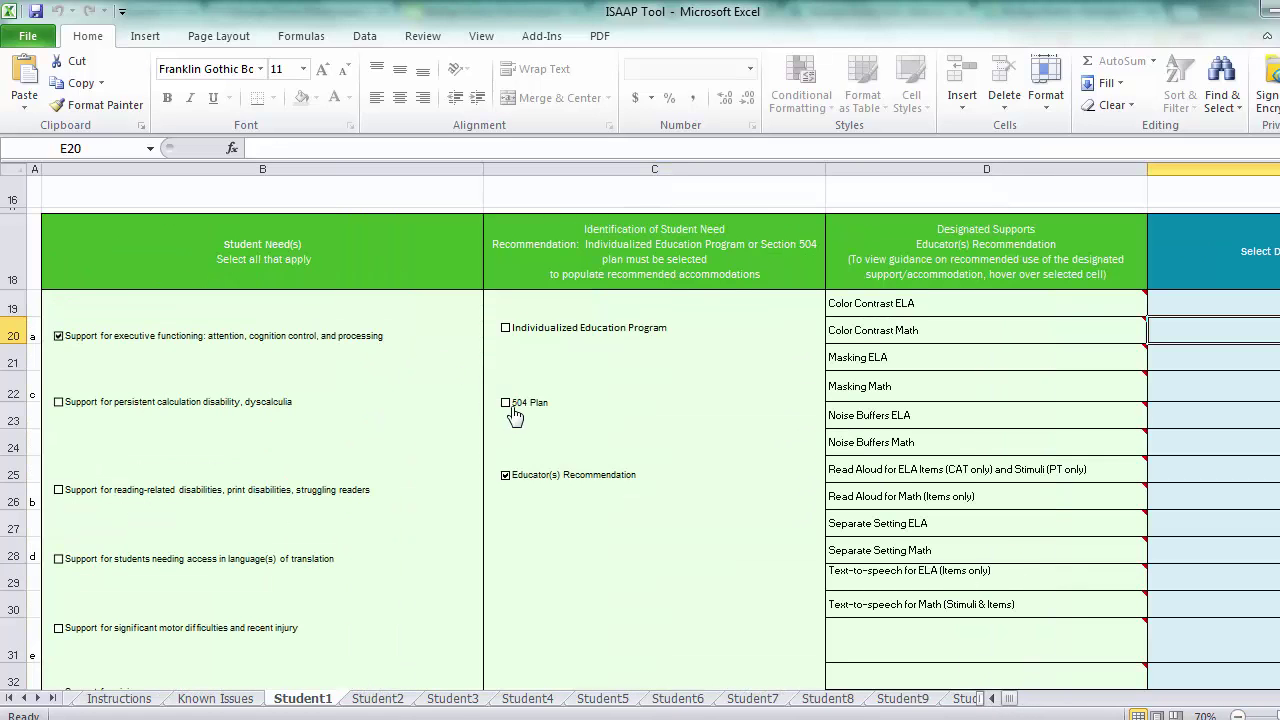
click(505, 328)
click(505, 476)
scroll(1182, 540, right, 3)
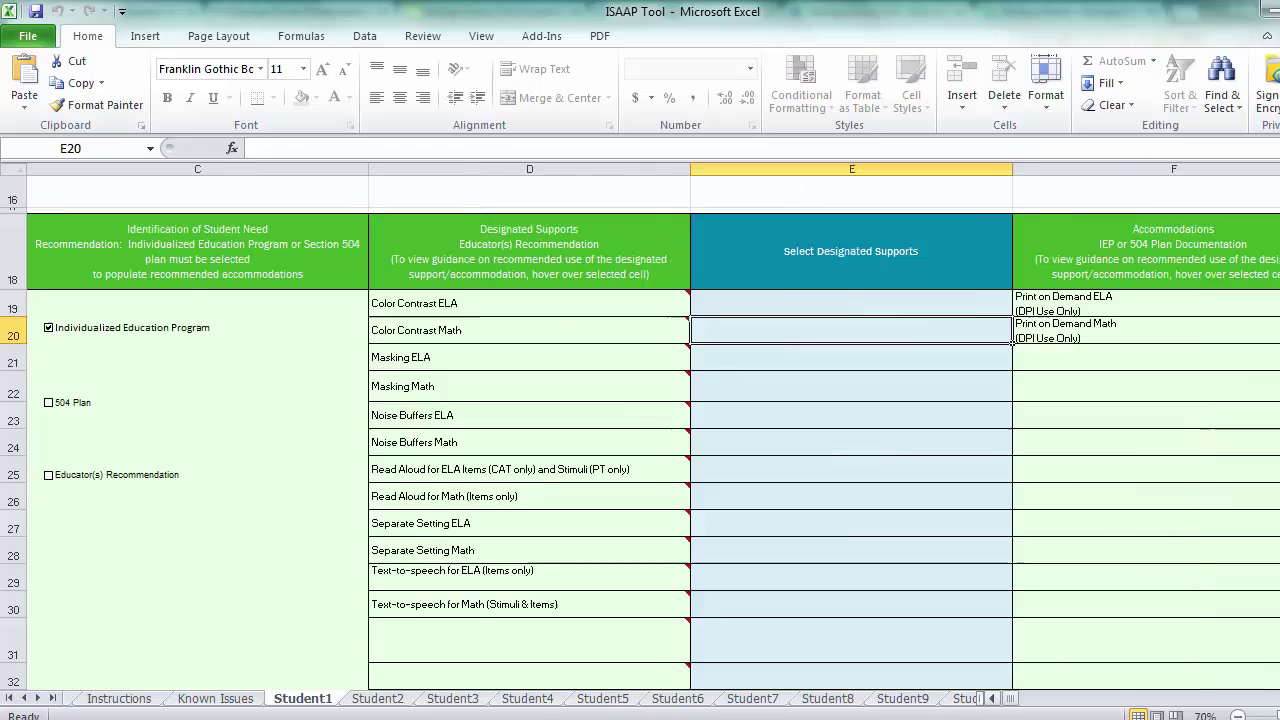
mouse_move(808, 312)
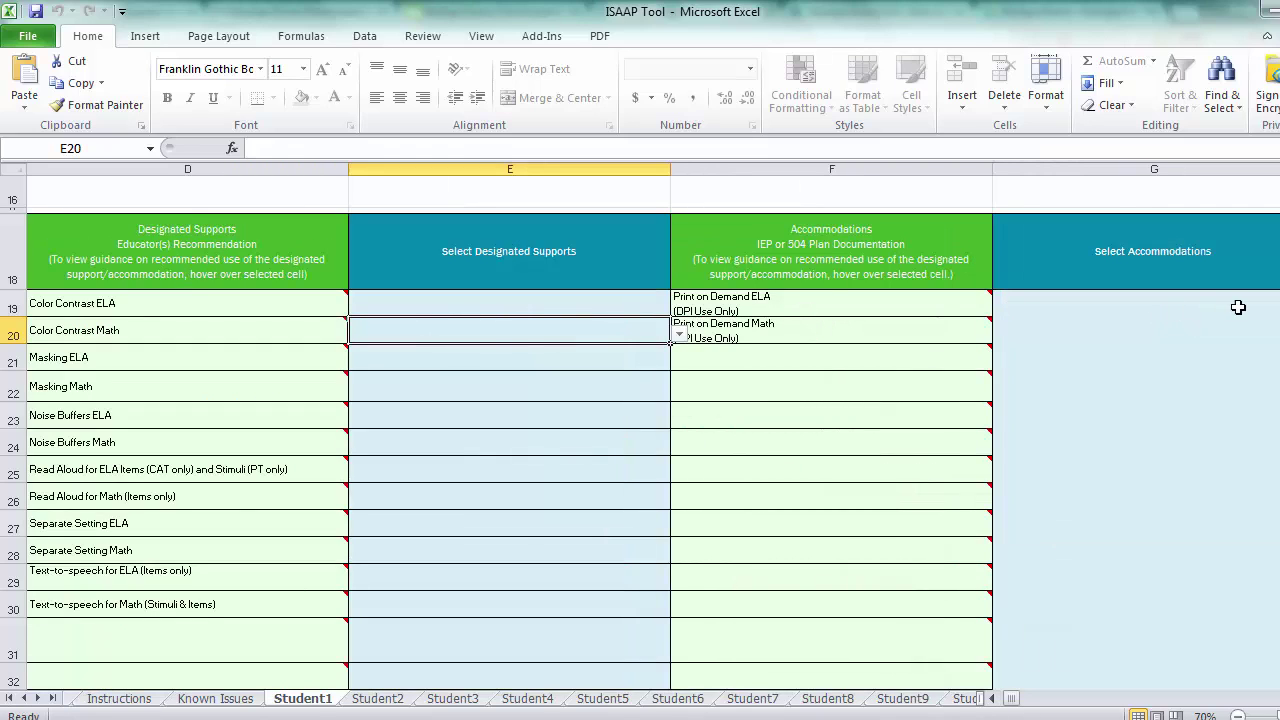
click(1163, 305)
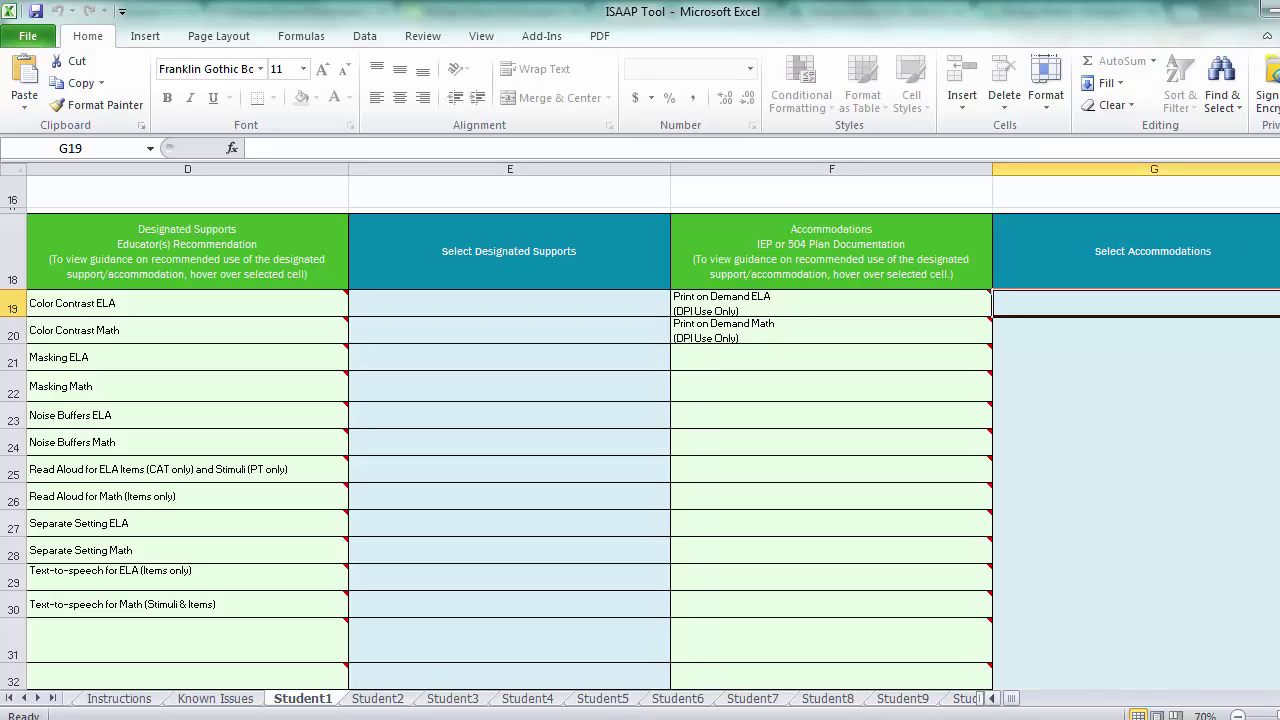
drag(1015, 700, 1000, 700)
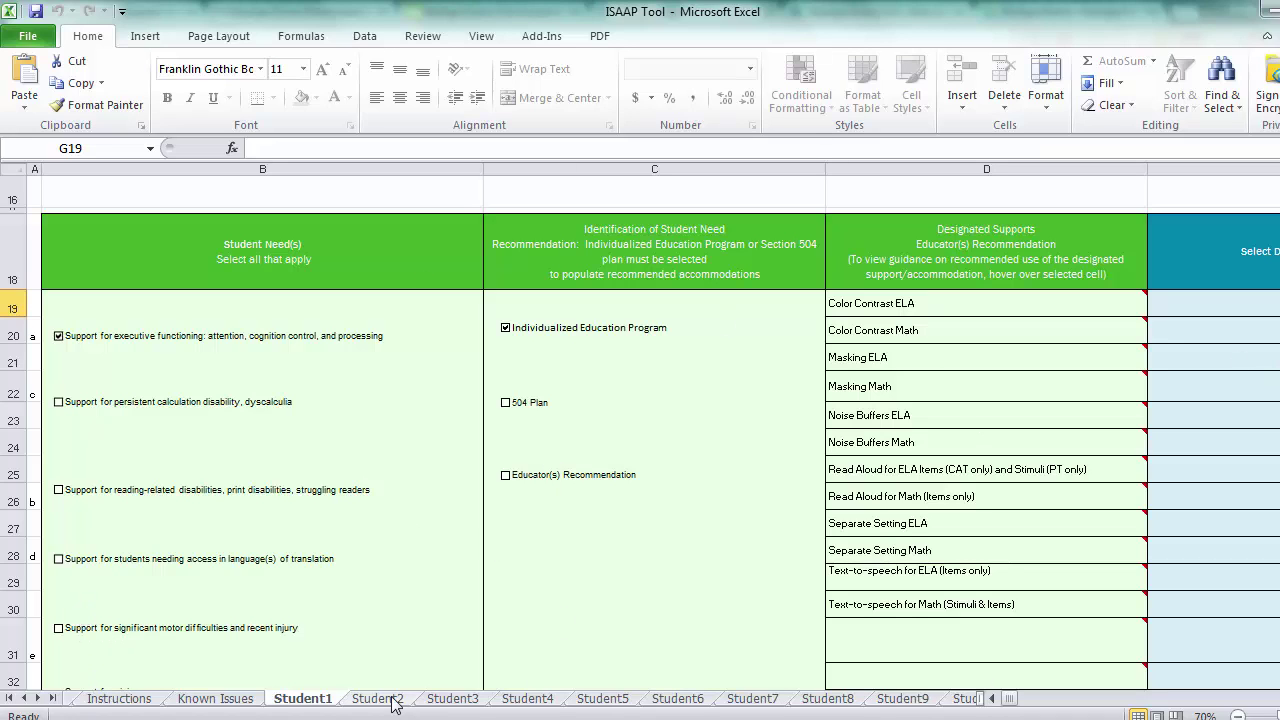
Go to the REPORT sheet and inspect the VLOOKUP formula in cell Q6.
key(ctrl+Home)
key(ctrl+Page_Down)
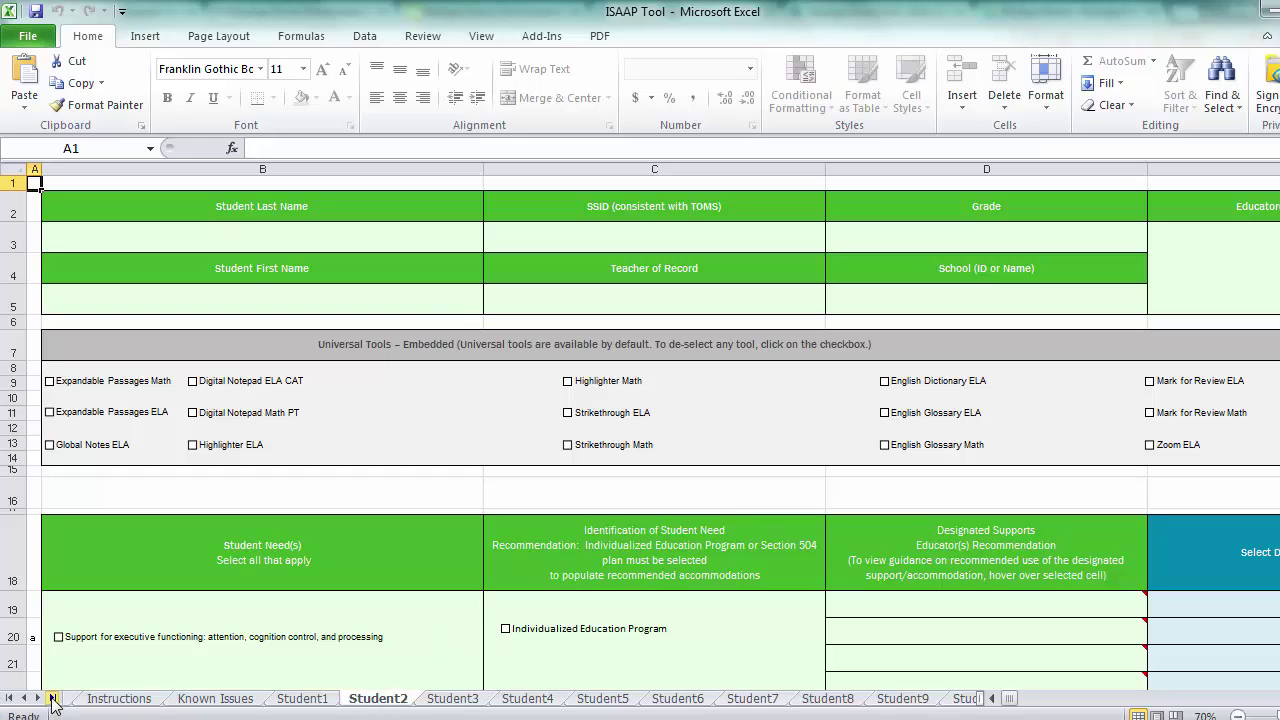
click(52, 698)
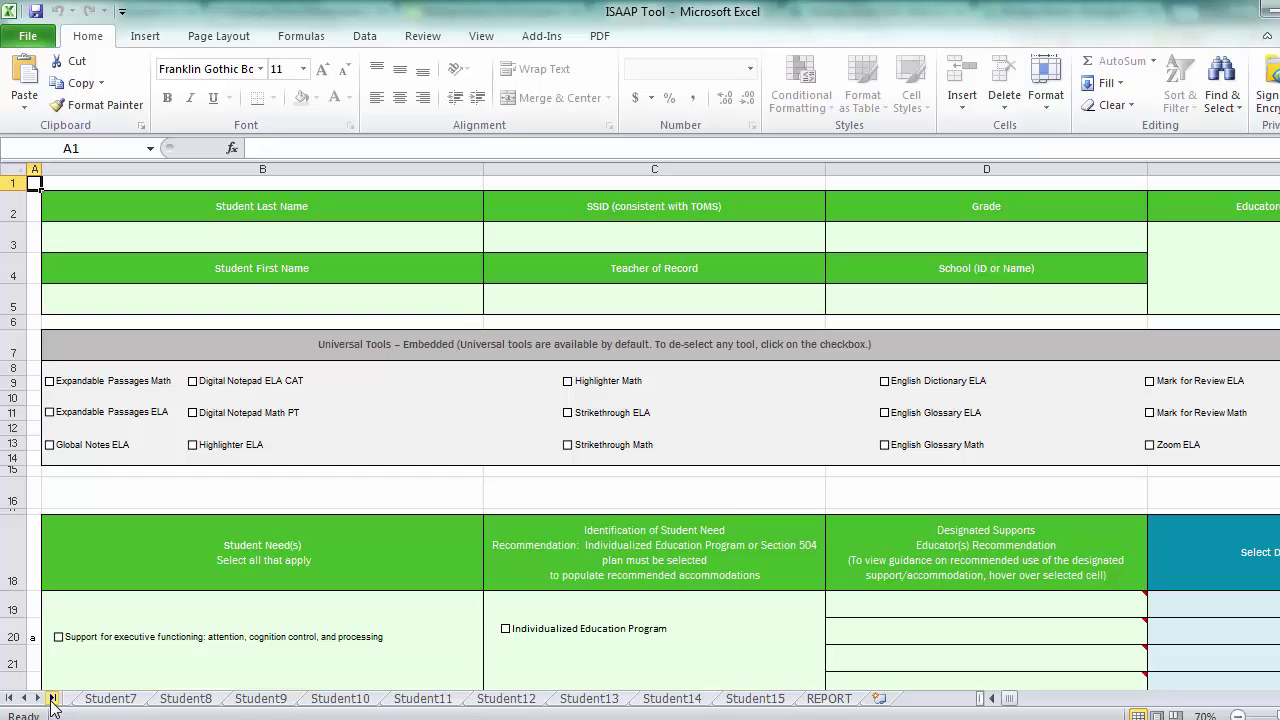
click(829, 697)
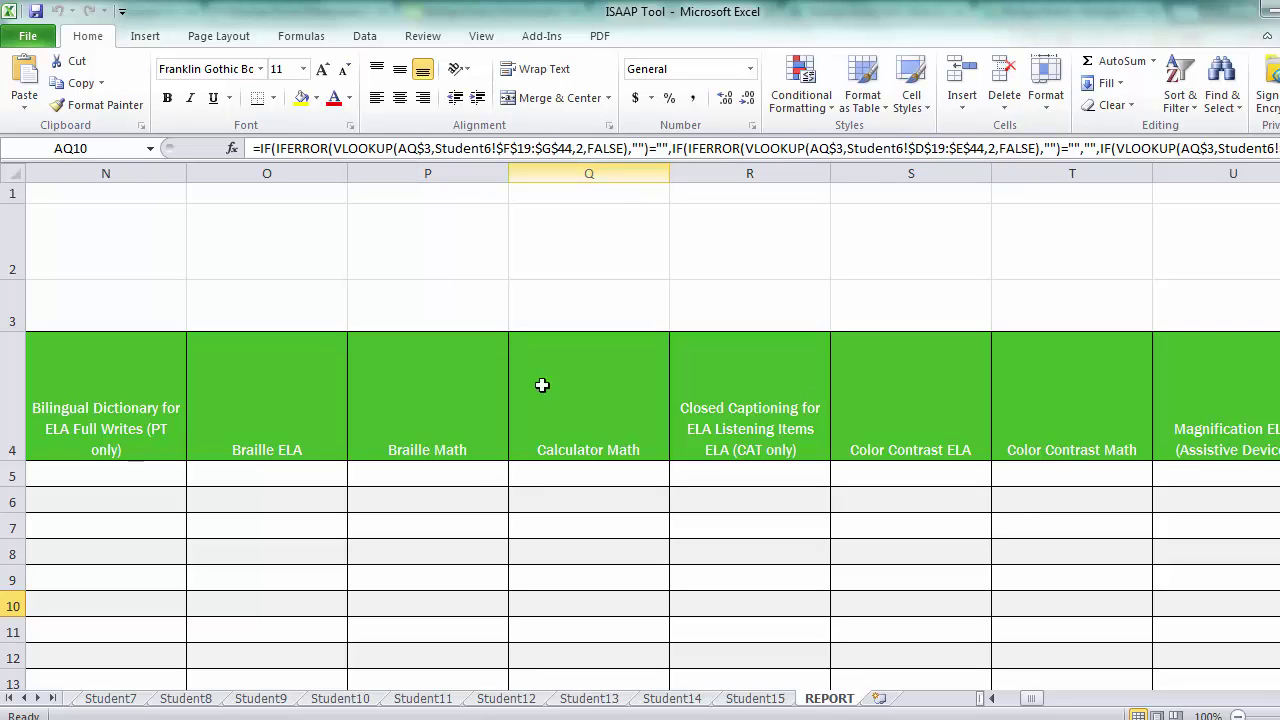
click(568, 502)
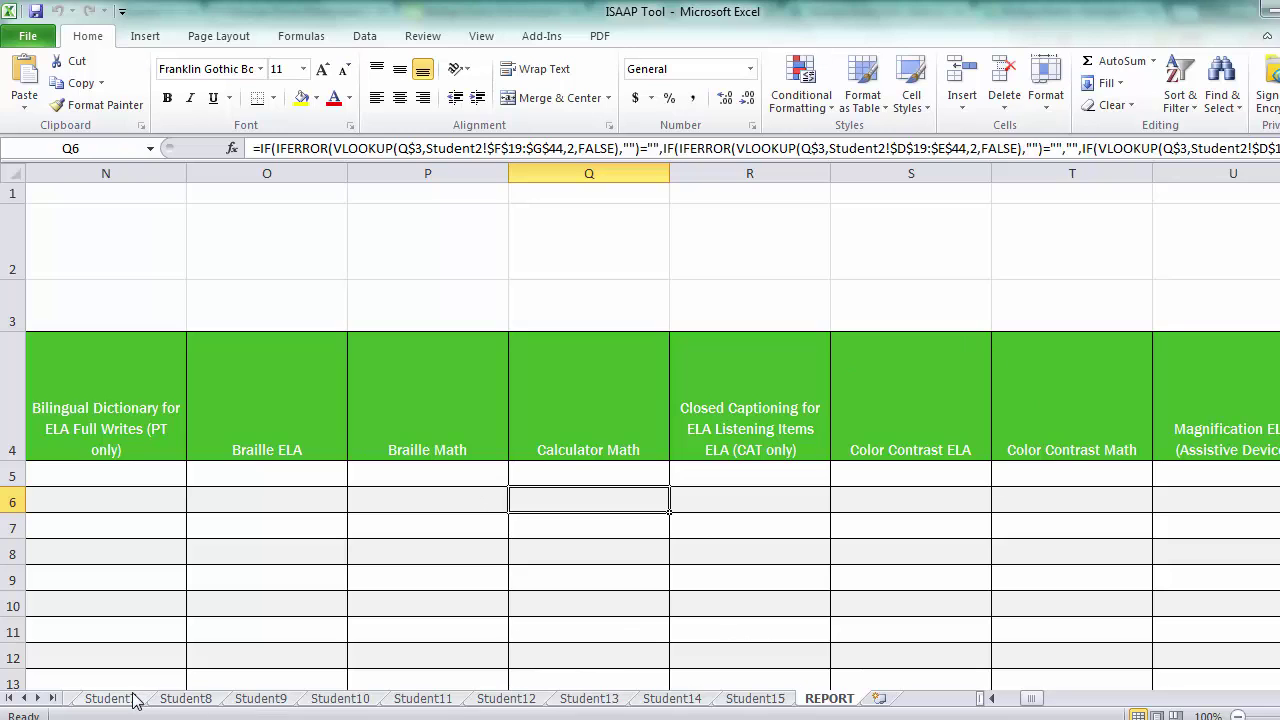
click(8, 698)
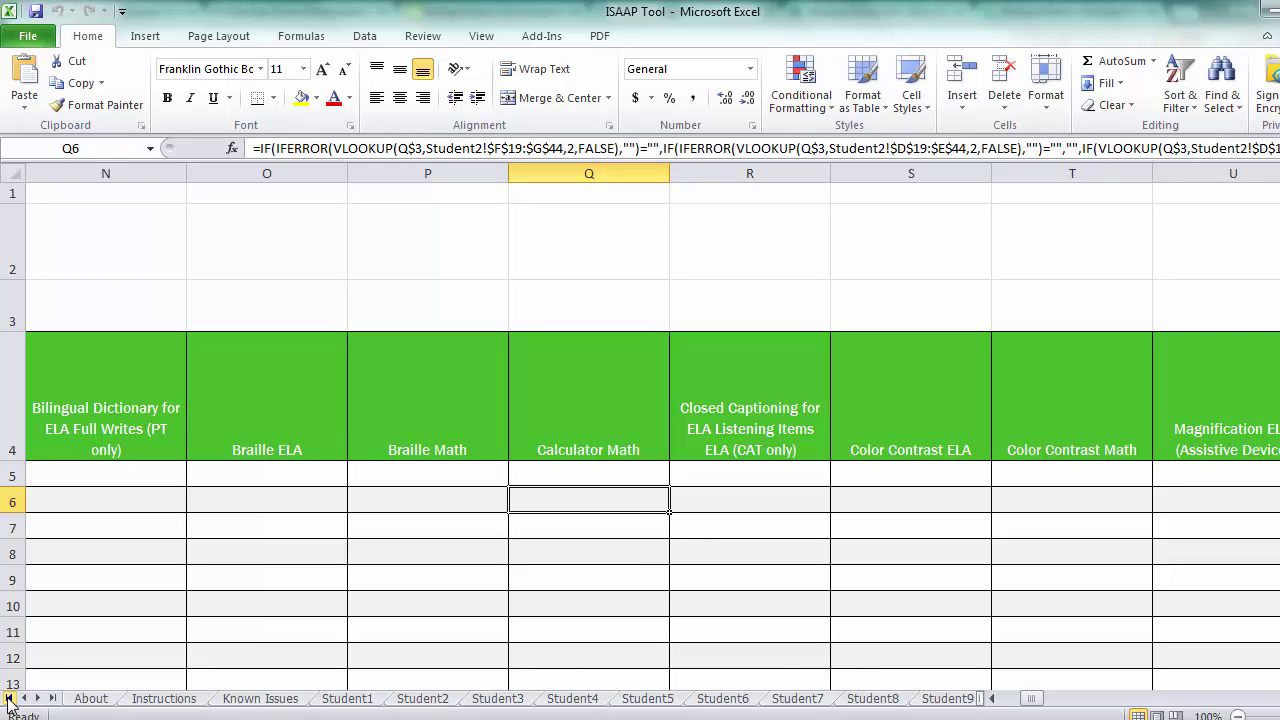
From Student1, Save As a macro-enabled copy with the teacher's surname and hyphen before 'ISAAP Tool'.
click(368, 700)
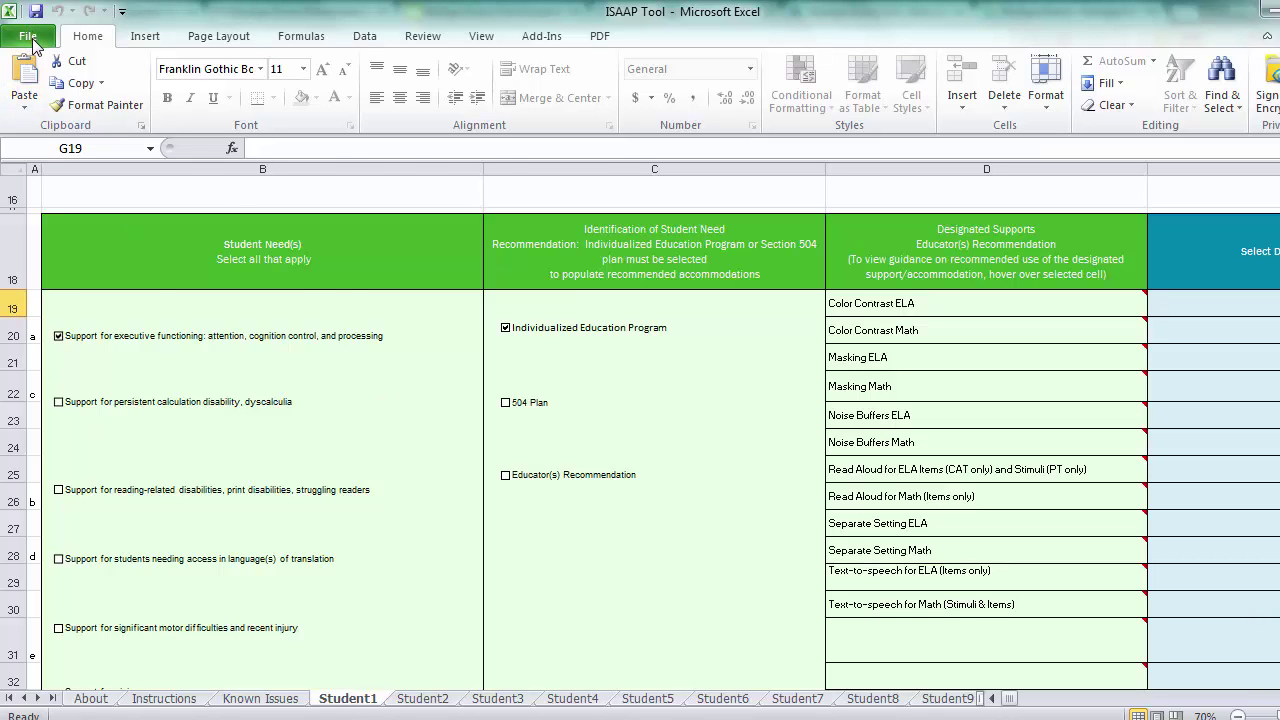
click(28, 38)
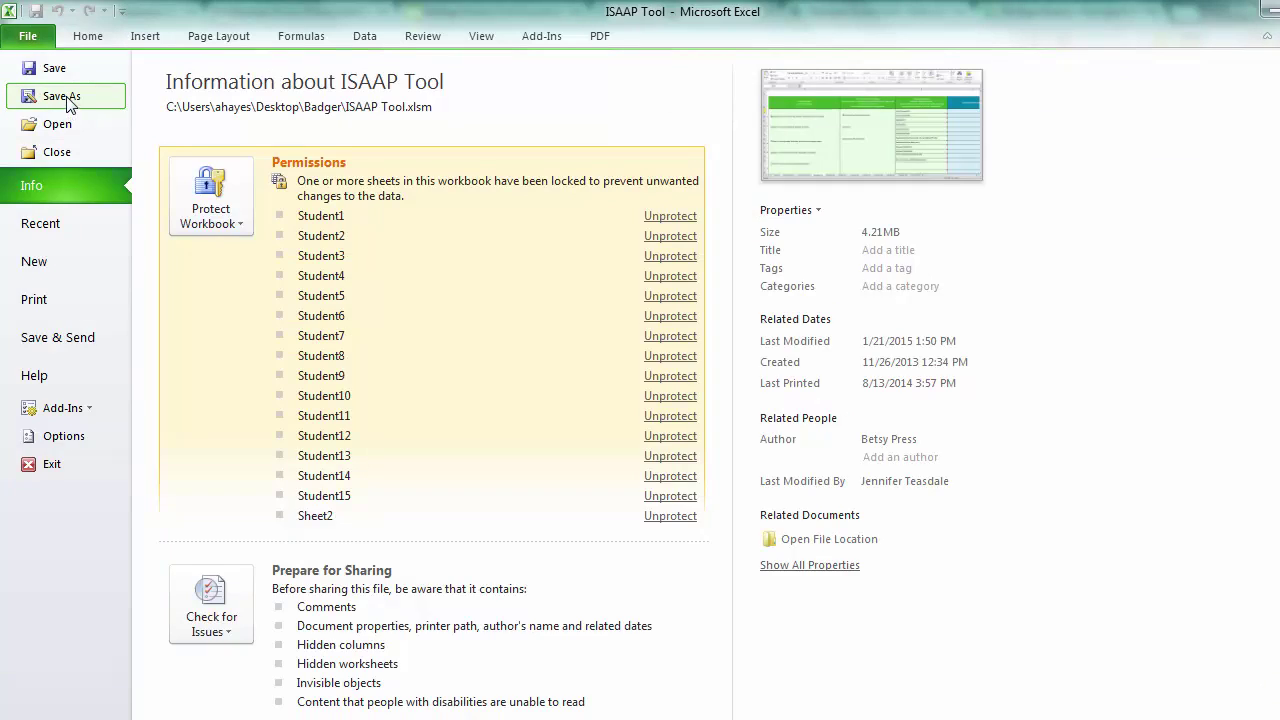
click(62, 96)
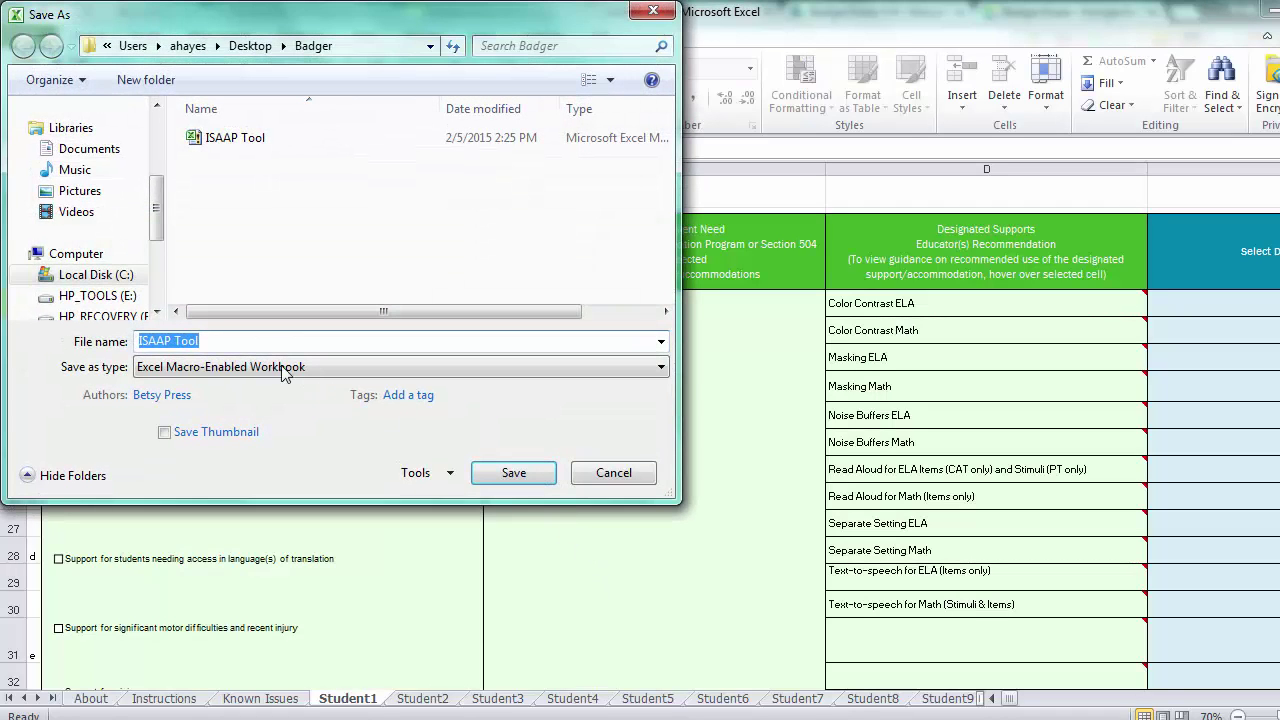
click(140, 341)
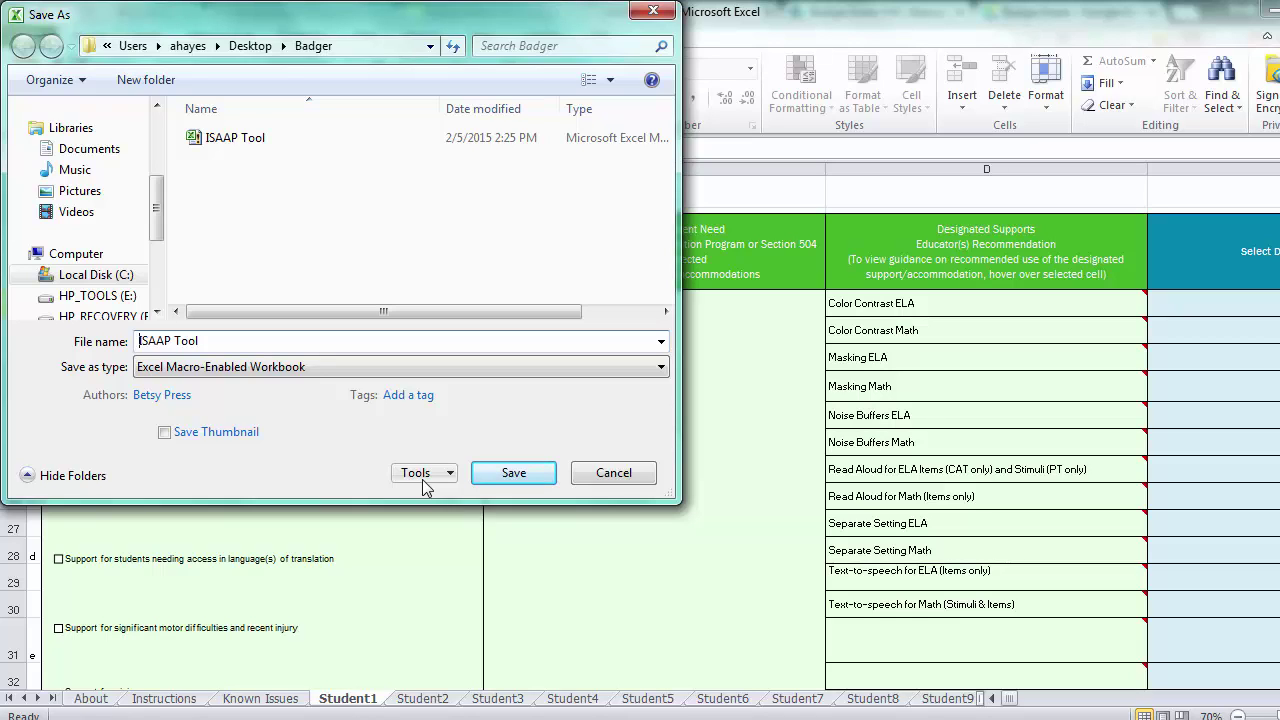
text(Hayes-)
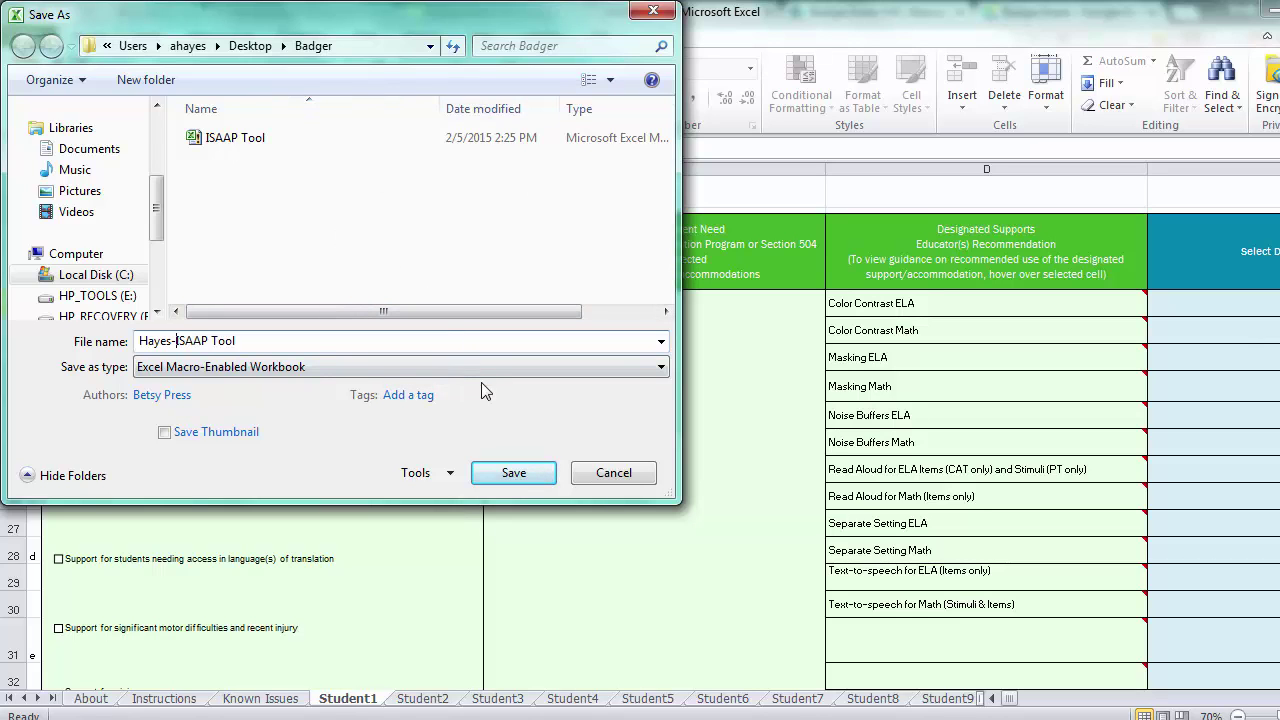
click(513, 473)
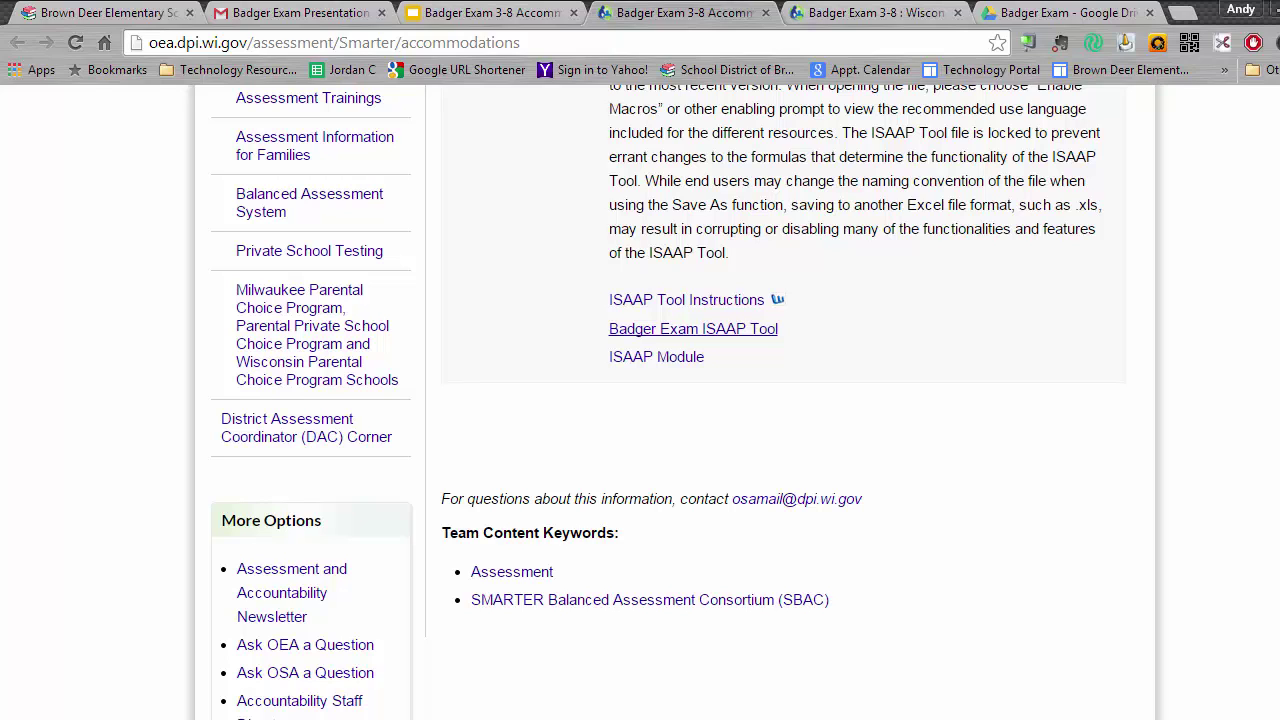
Open the 'ISAAP Files - Invitation to collaborate' email and follow its ISAAP Files folder link.
click(274, 15)
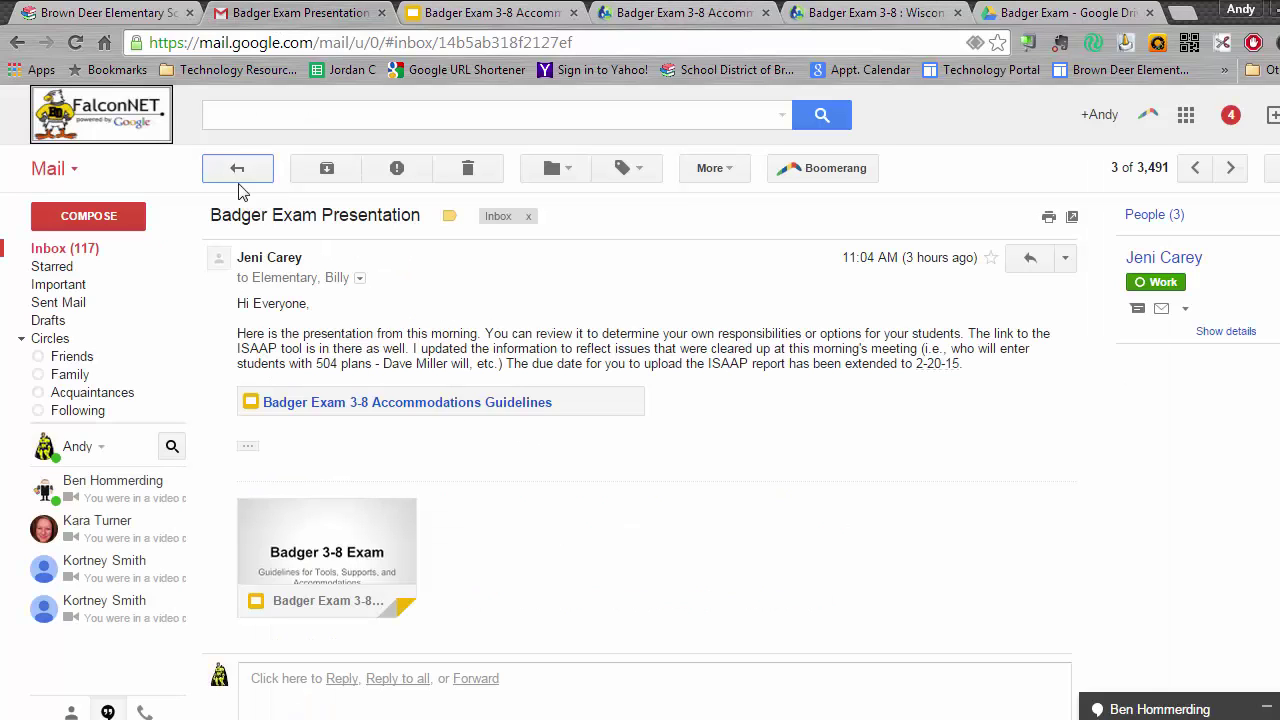
click(238, 170)
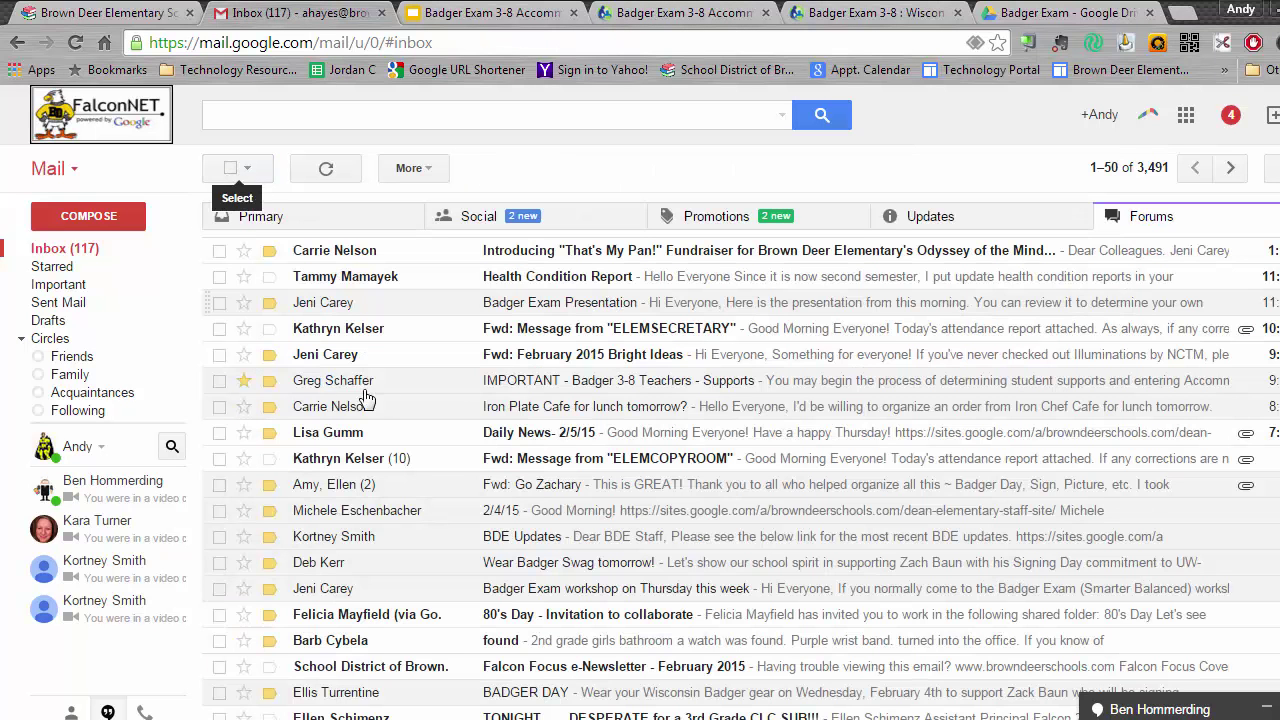
click(127, 256)
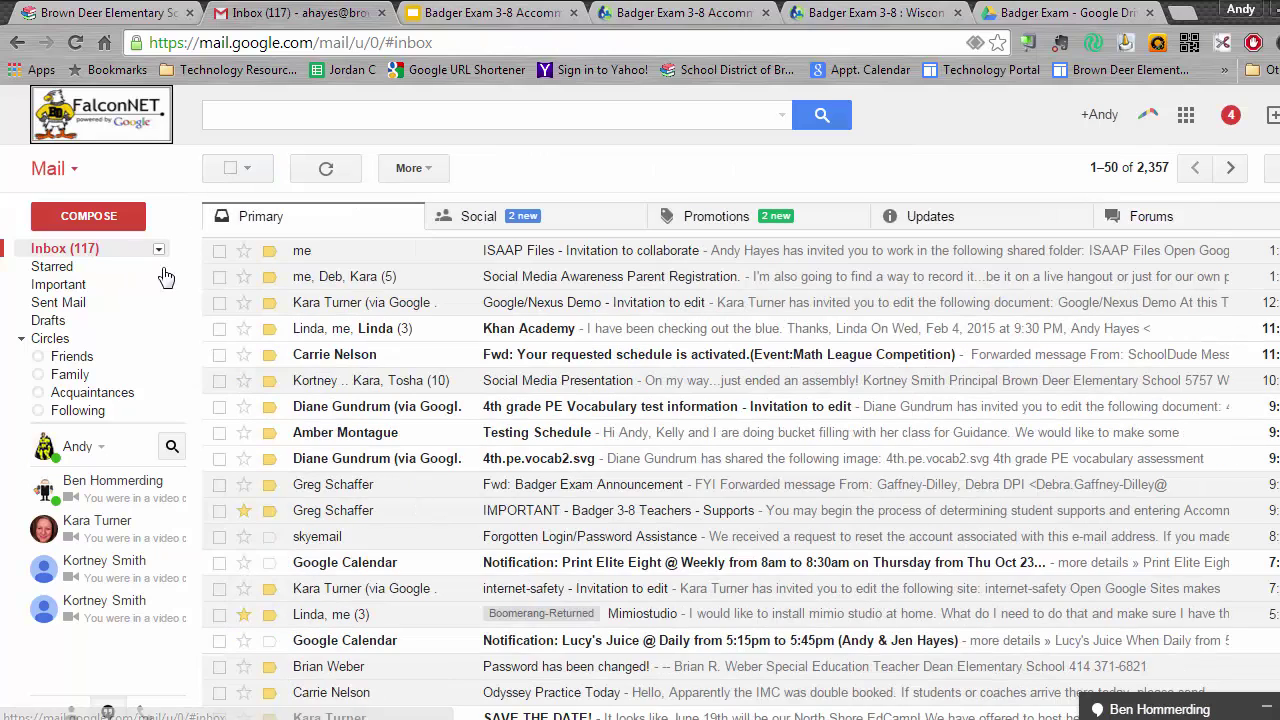
drag(543, 276, 530, 250)
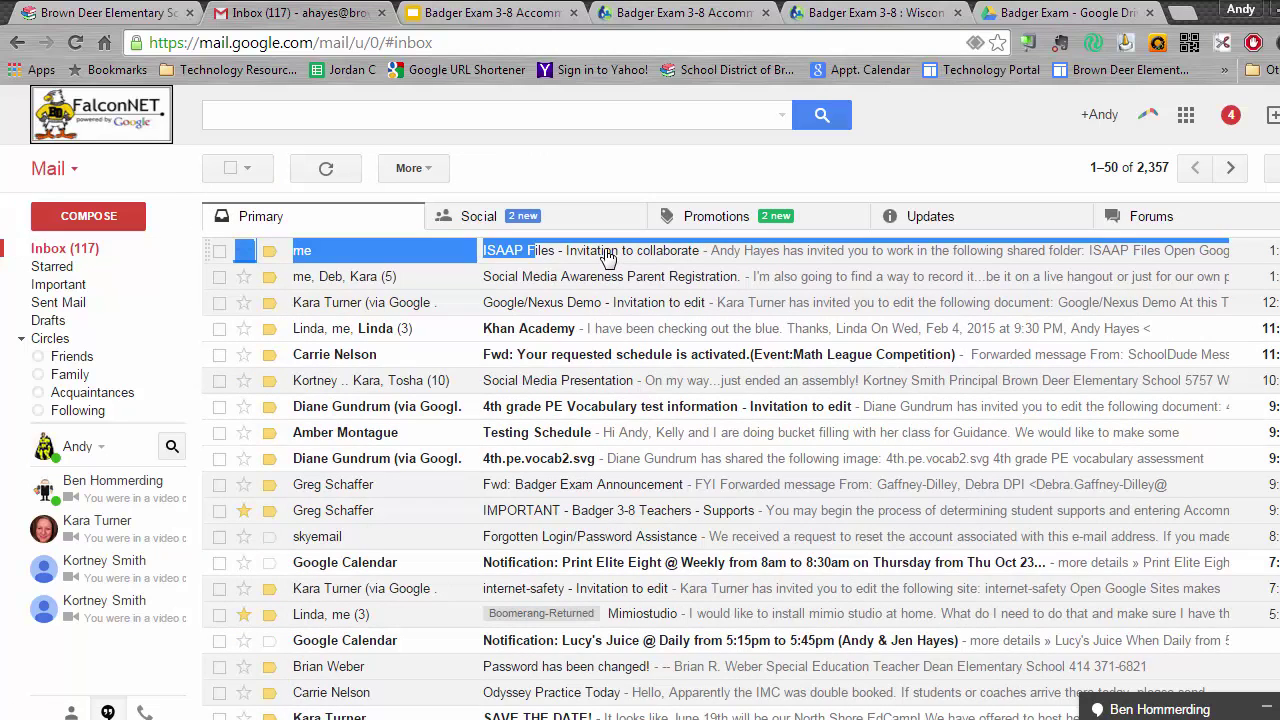
click(606, 253)
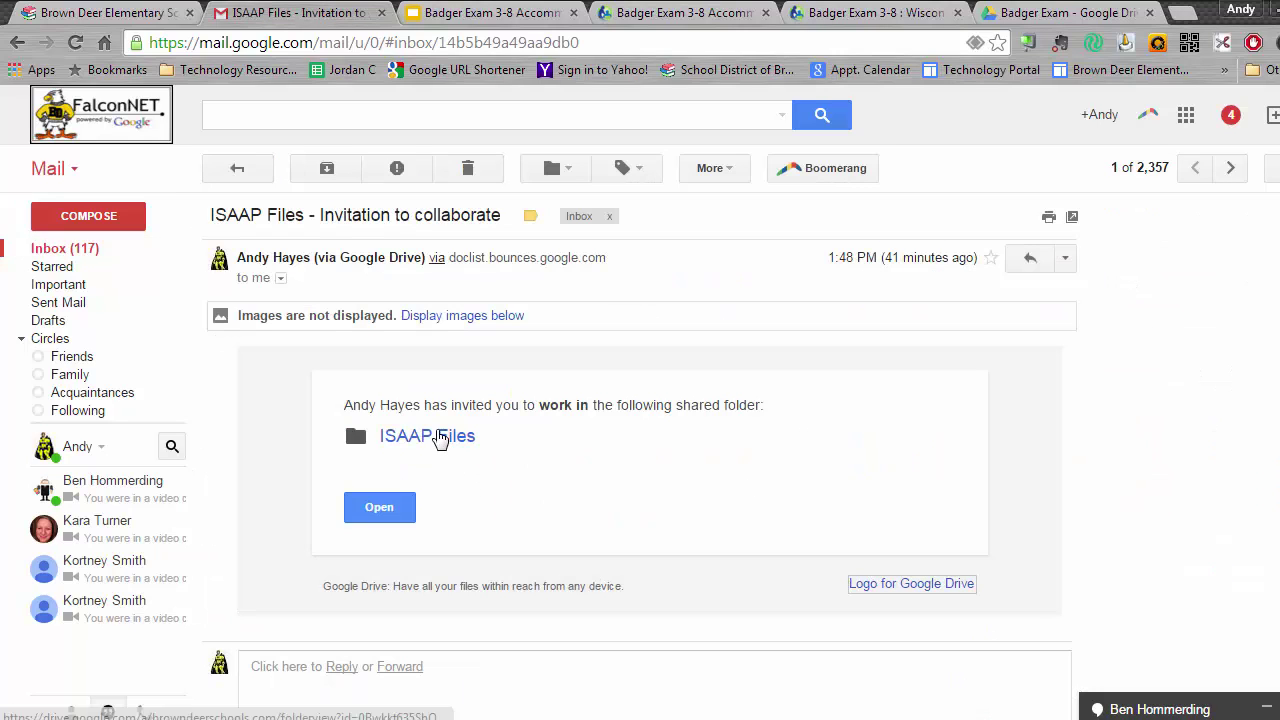
click(440, 438)
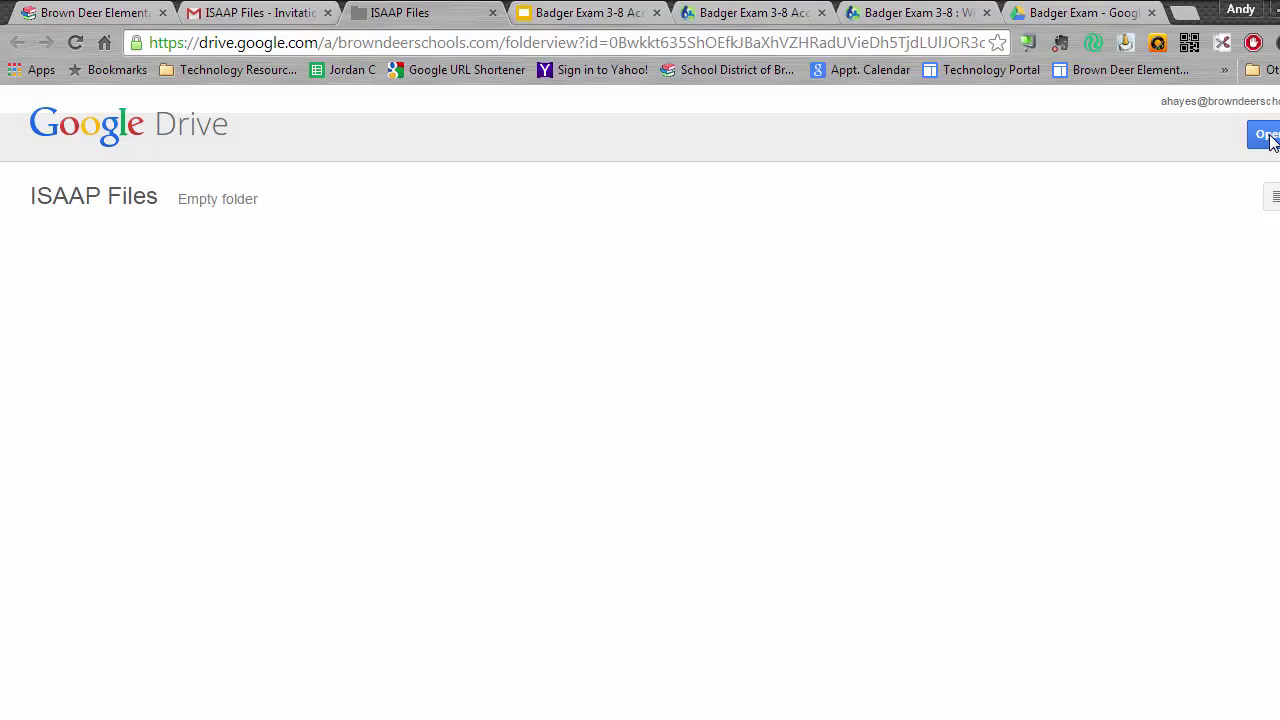
Open the ISAAP Files folder from its preview page in the full Google Drive view.
click(1263, 136)
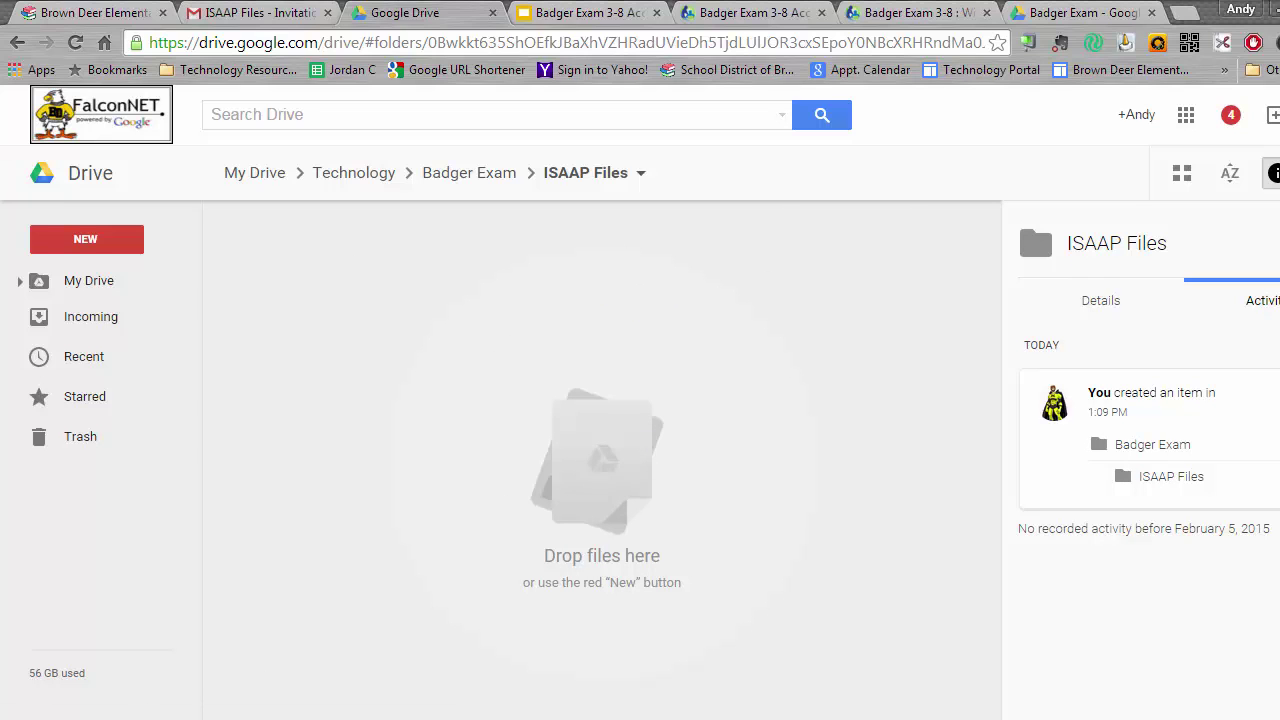
Drag the student's renamed ISAAP Tool .xlsm from the Badger folder into the ISAAP Files Drive folder.
mouse_move(267, 666)
click(332, 657)
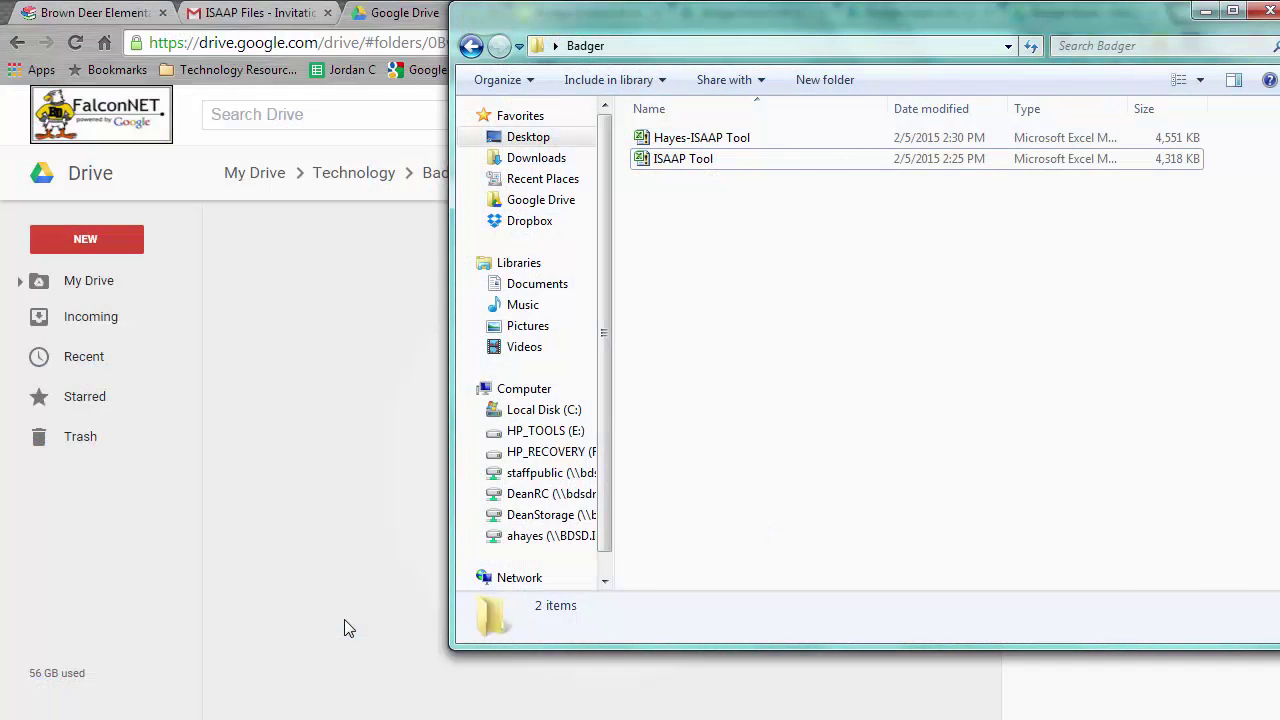
drag(691, 77, 933, 90)
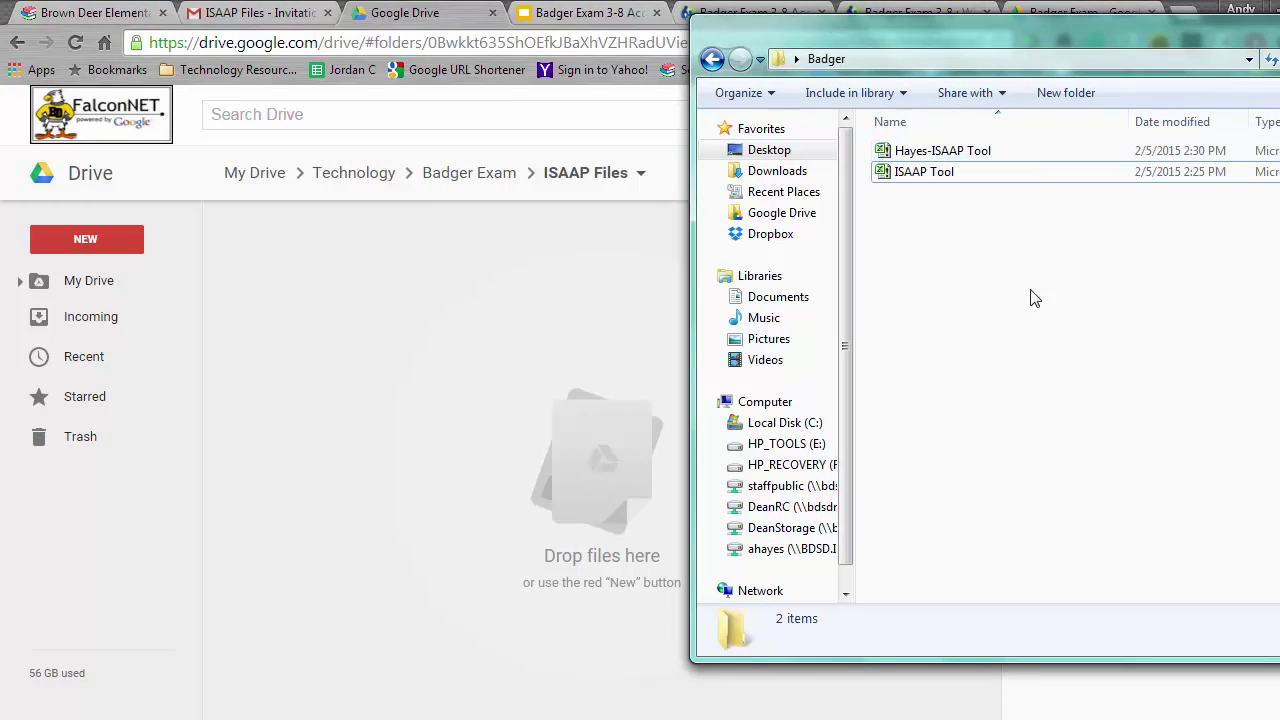
click(938, 149)
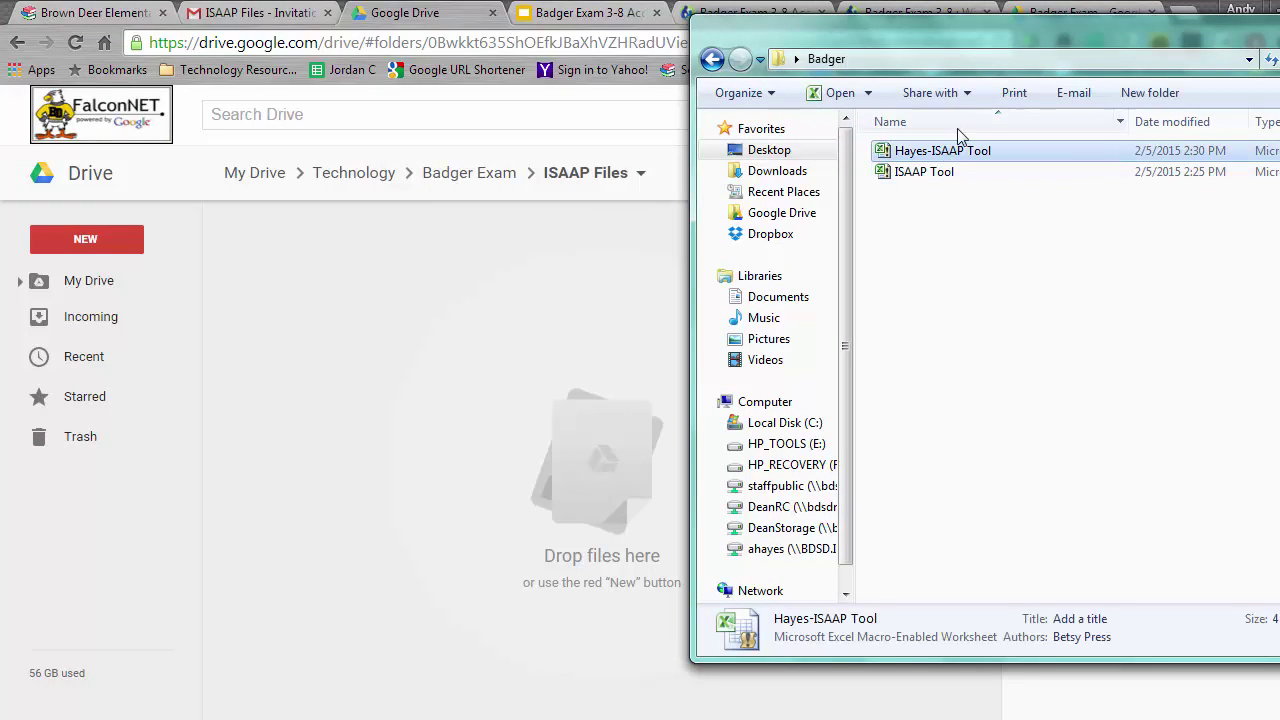
drag(887, 158, 464, 345)
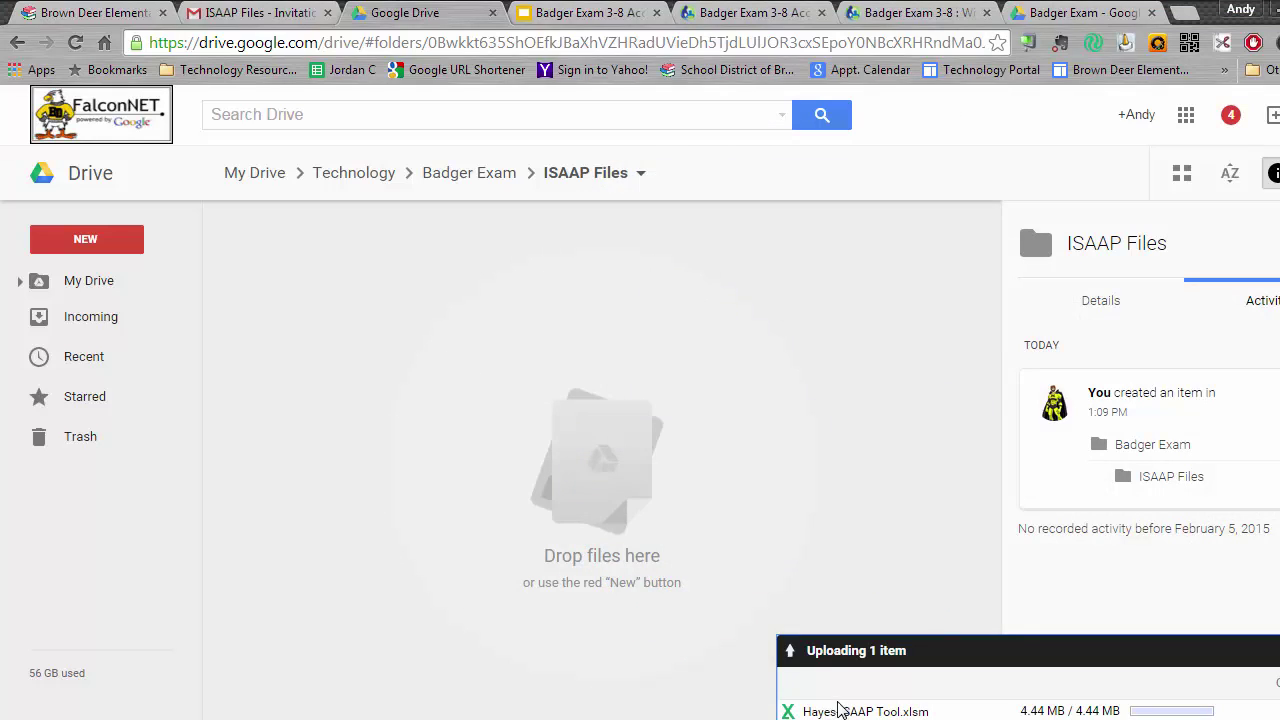